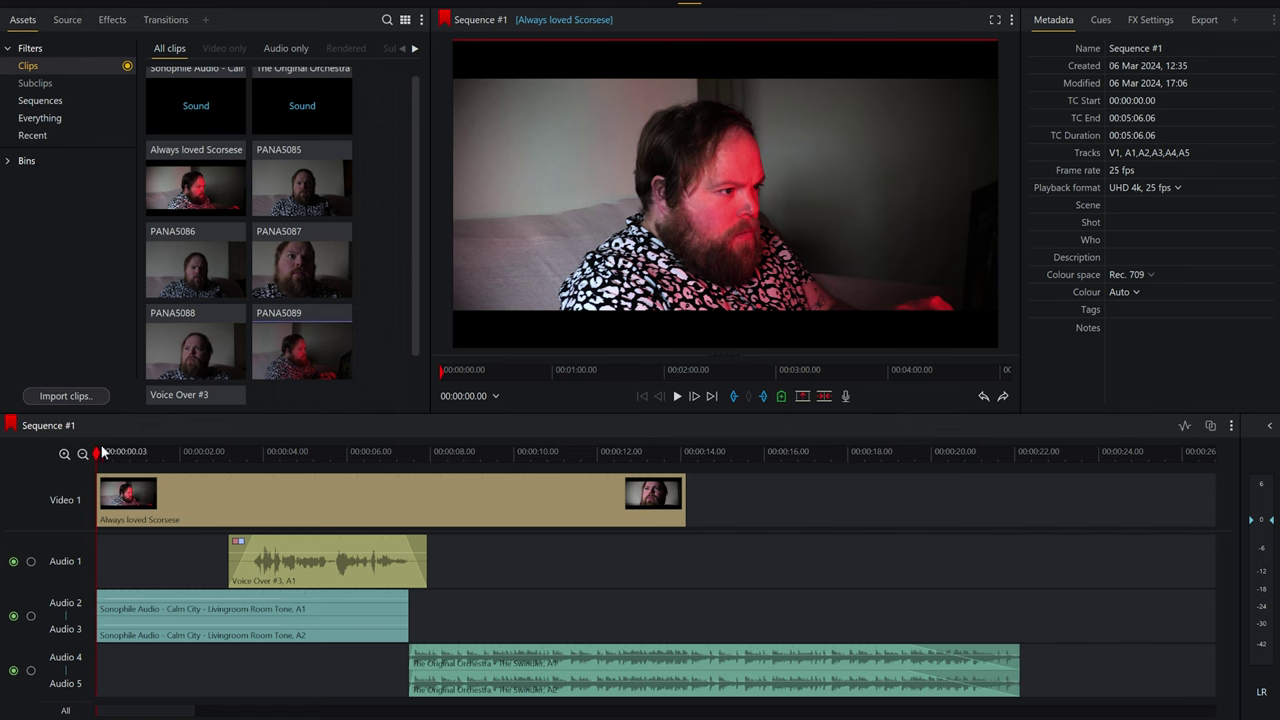
Play through the sequence and place the playhead at 00:00:07.11, where the raised laptop fills the shot.
key(space)
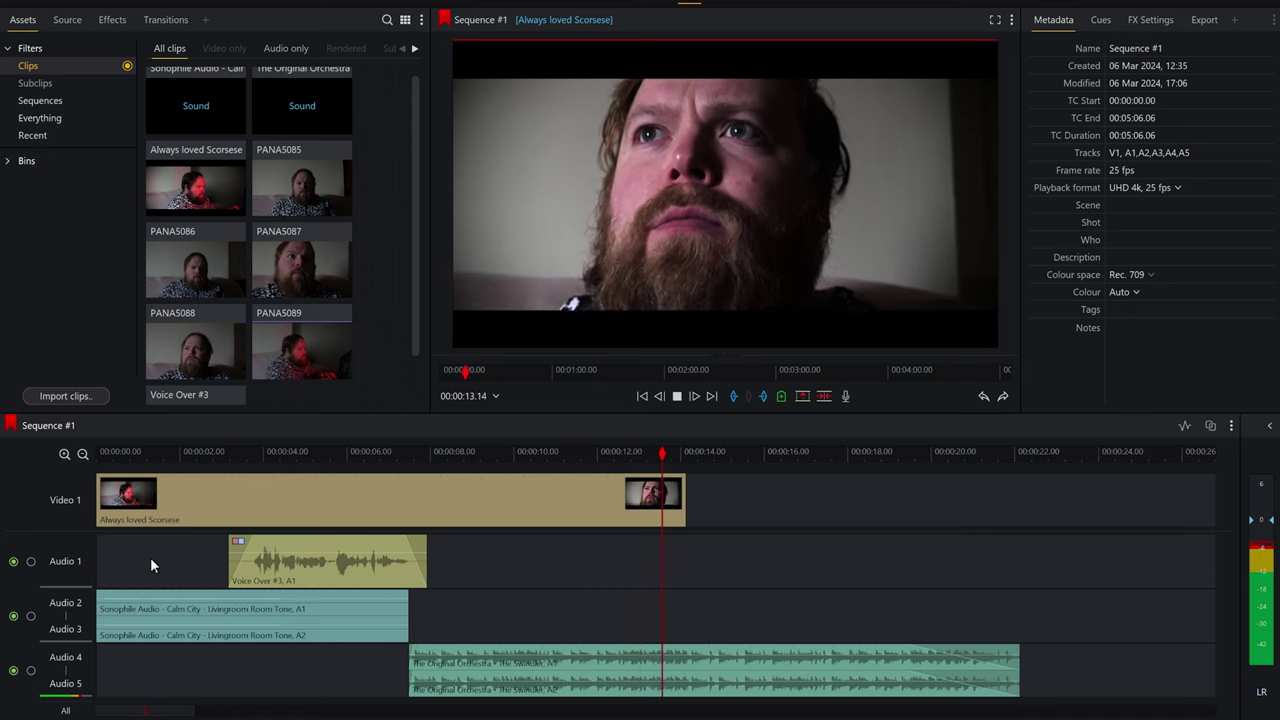
key(space)
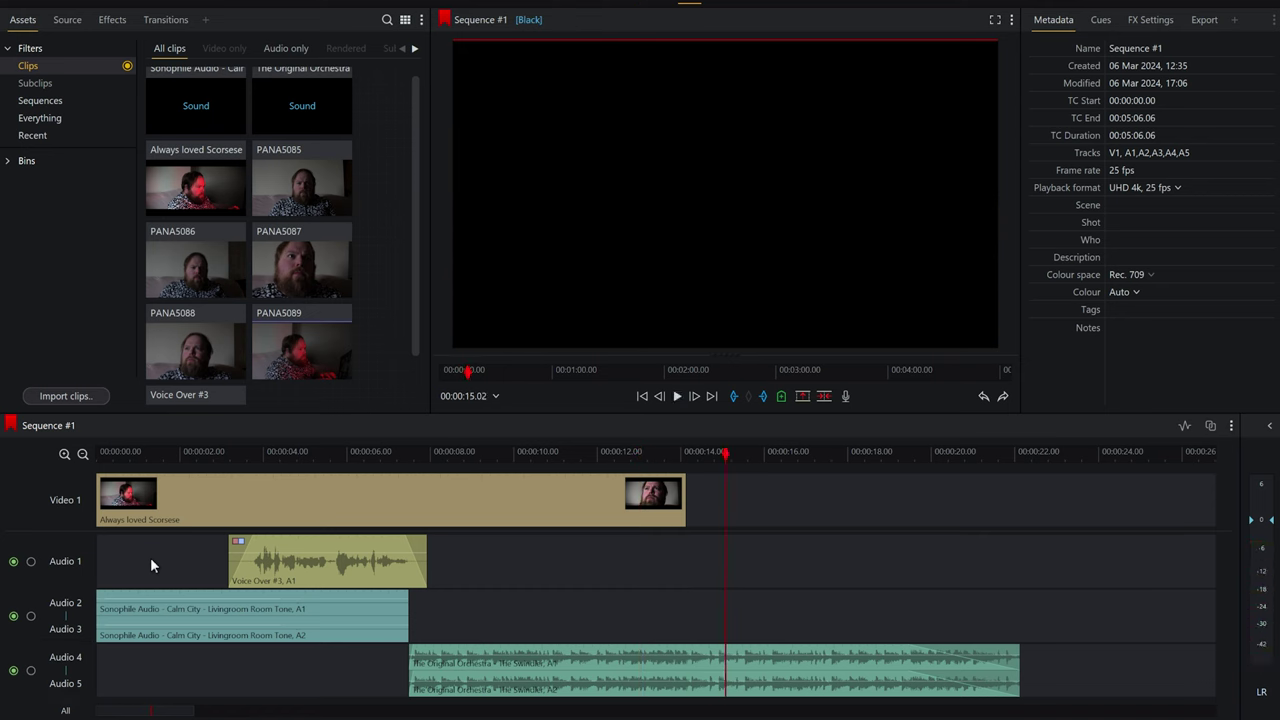
click(531, 455)
drag(531, 455, 450, 458)
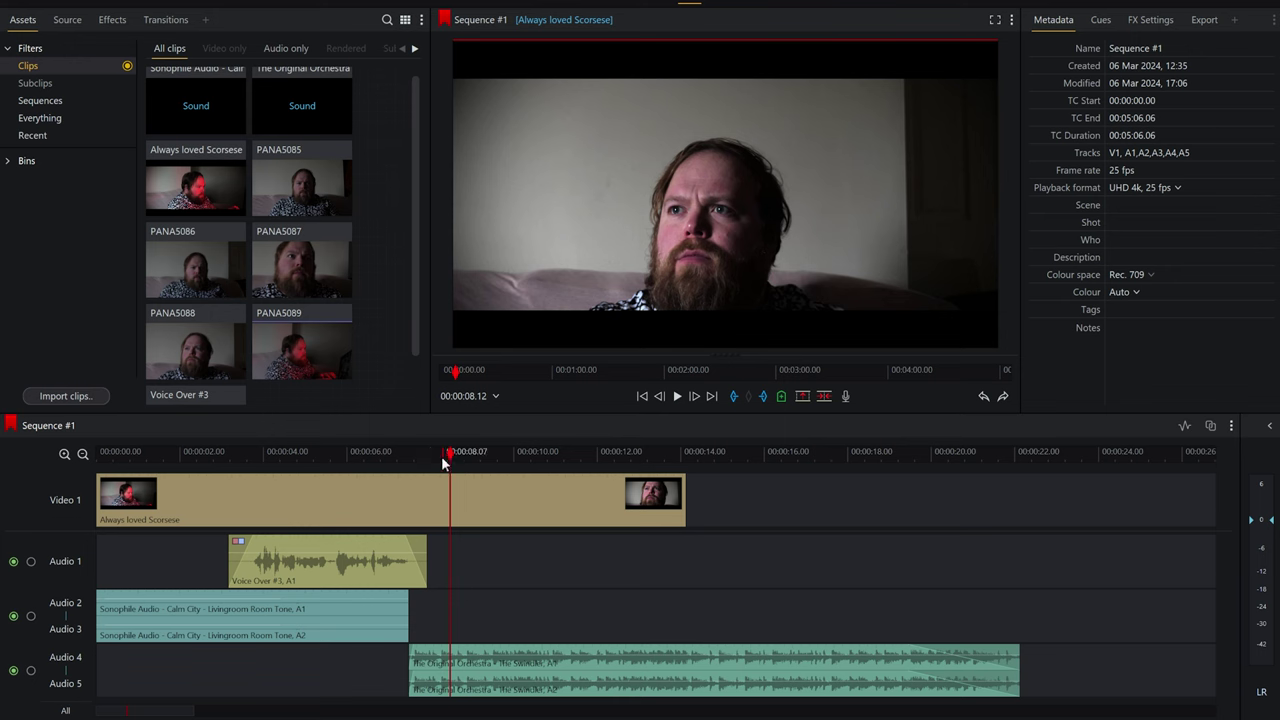
drag(445, 461, 407, 465)
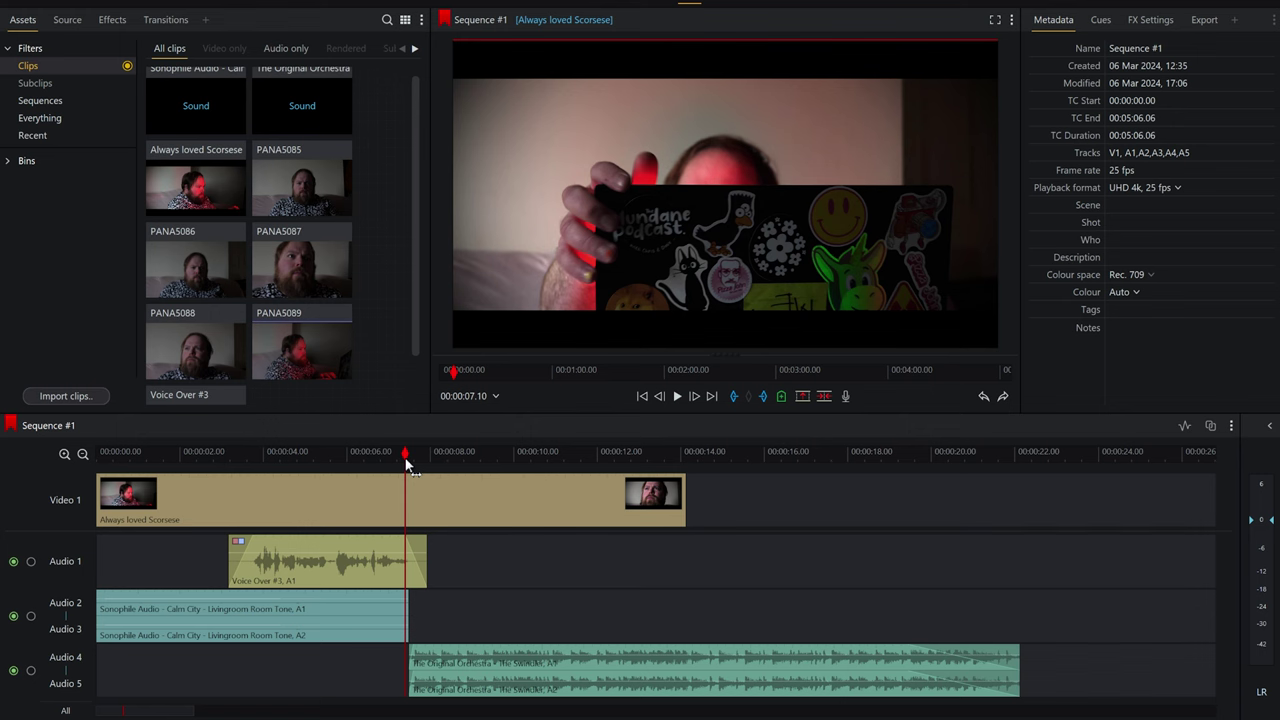
mouse_move(407, 465)
mouse_down()
mouse_move(409, 446)
mouse_move(568, 435)
mouse_move(374, 460)
mouse_move(406, 459)
mouse_up()
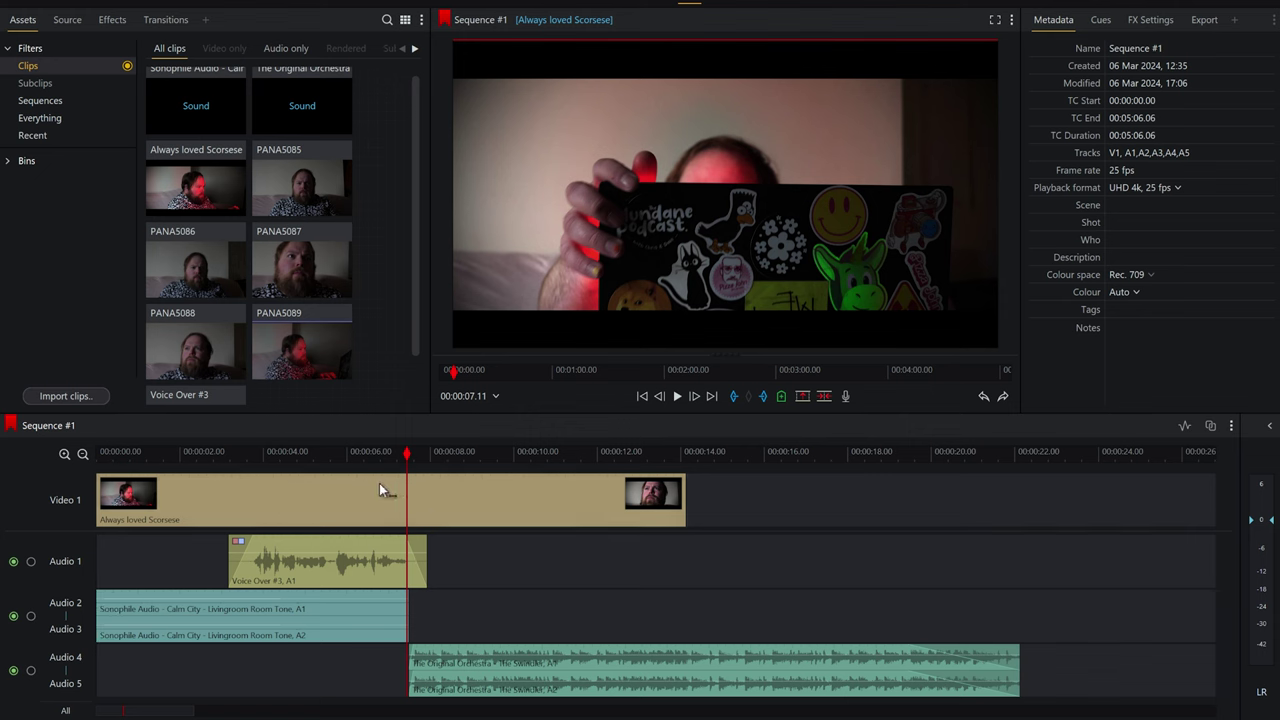
Split only the Video 1 clip at the playhead with all audio tracks deselected, and select the second segment.
click(63, 563)
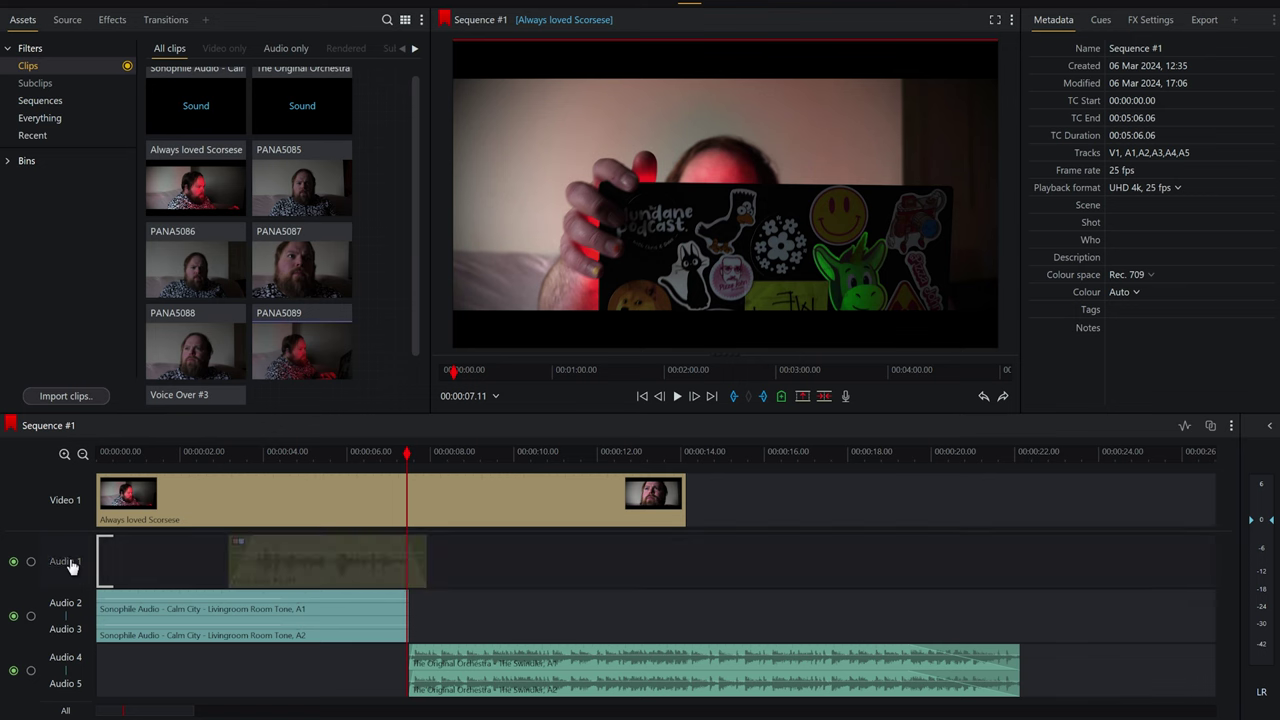
click(67, 615)
click(68, 678)
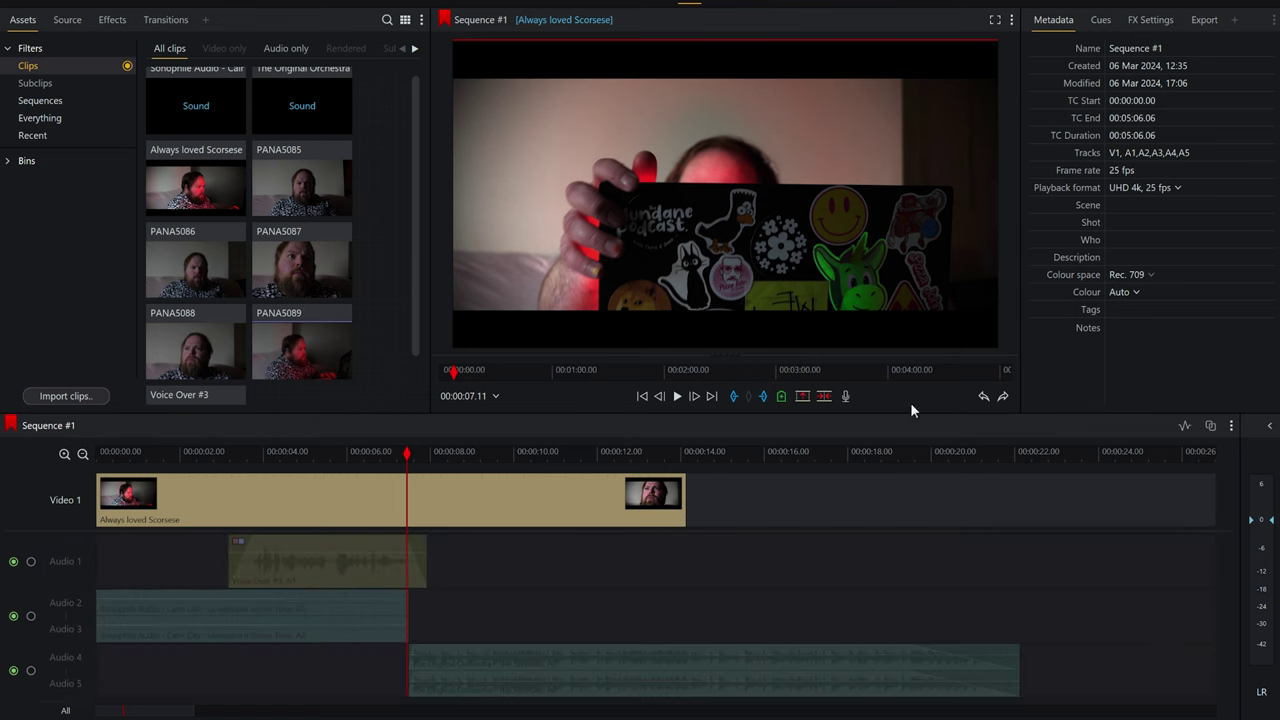
click(824, 400)
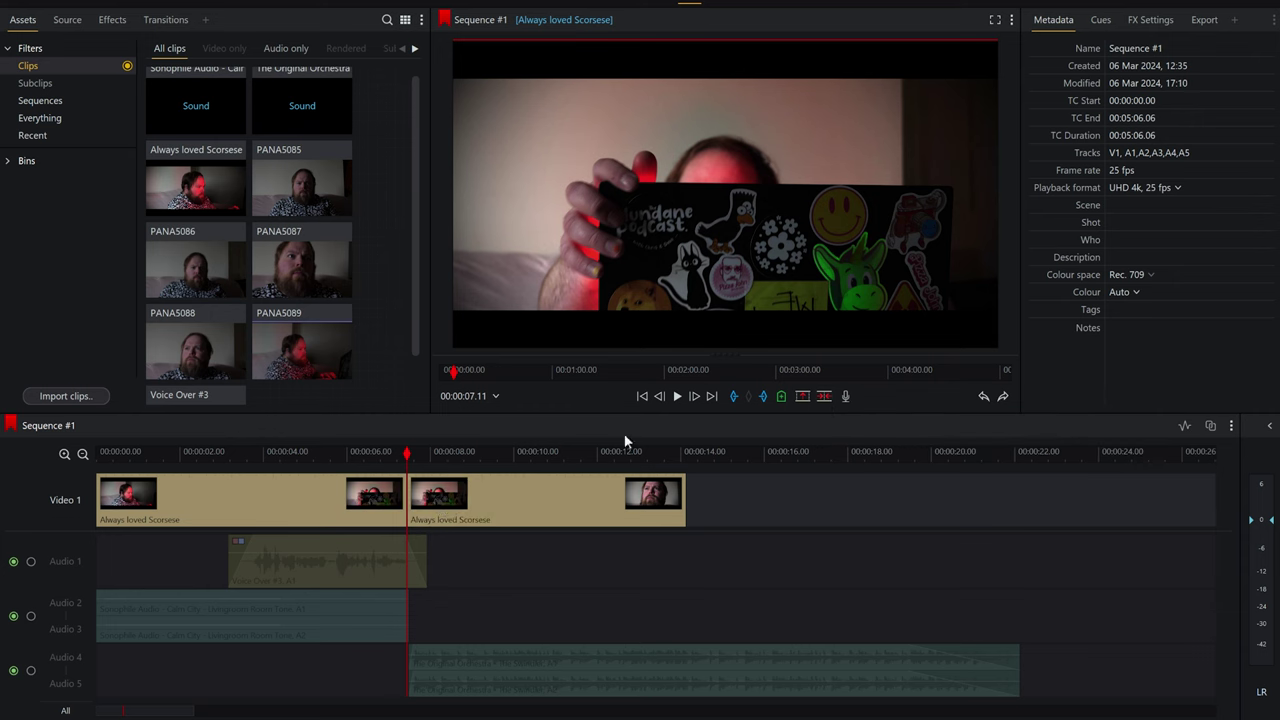
click(466, 491)
click(380, 500)
click(445, 497)
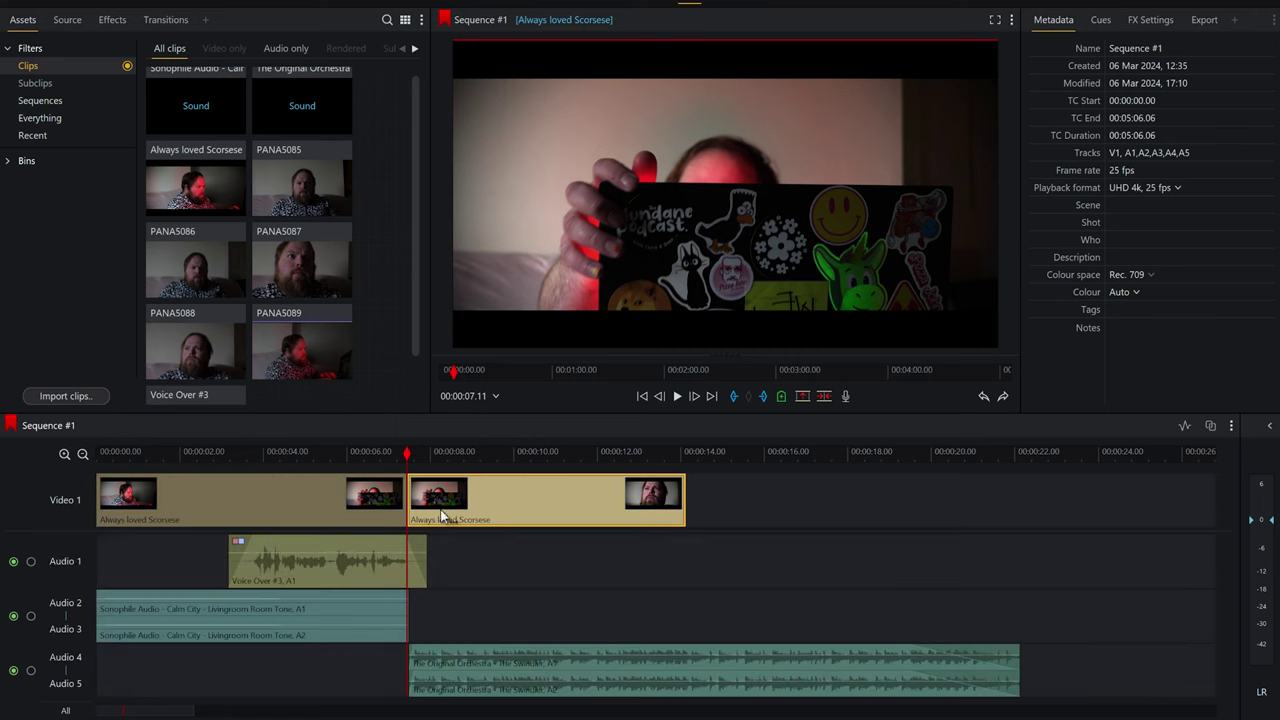
Change the speed of the second Video 1 segment to 300% using the Resize method.
drag(402, 455, 494, 458)
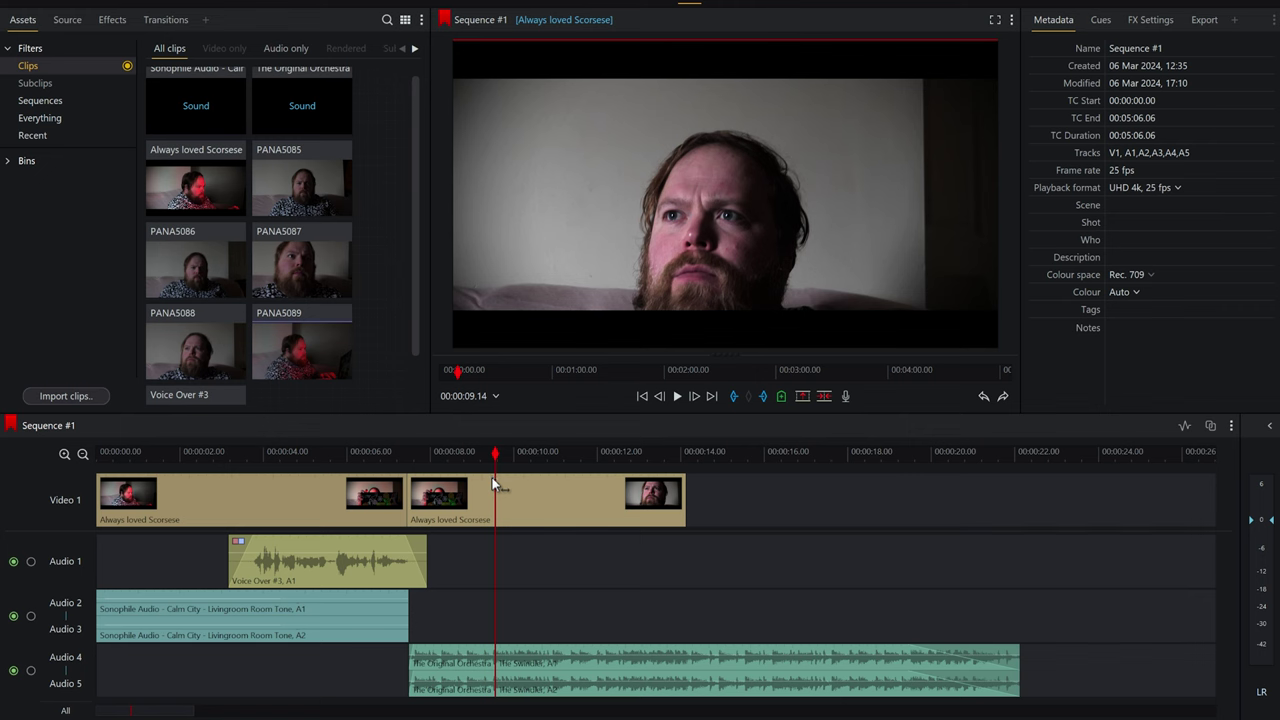
right_click(492, 477)
mouse_move(492, 477)
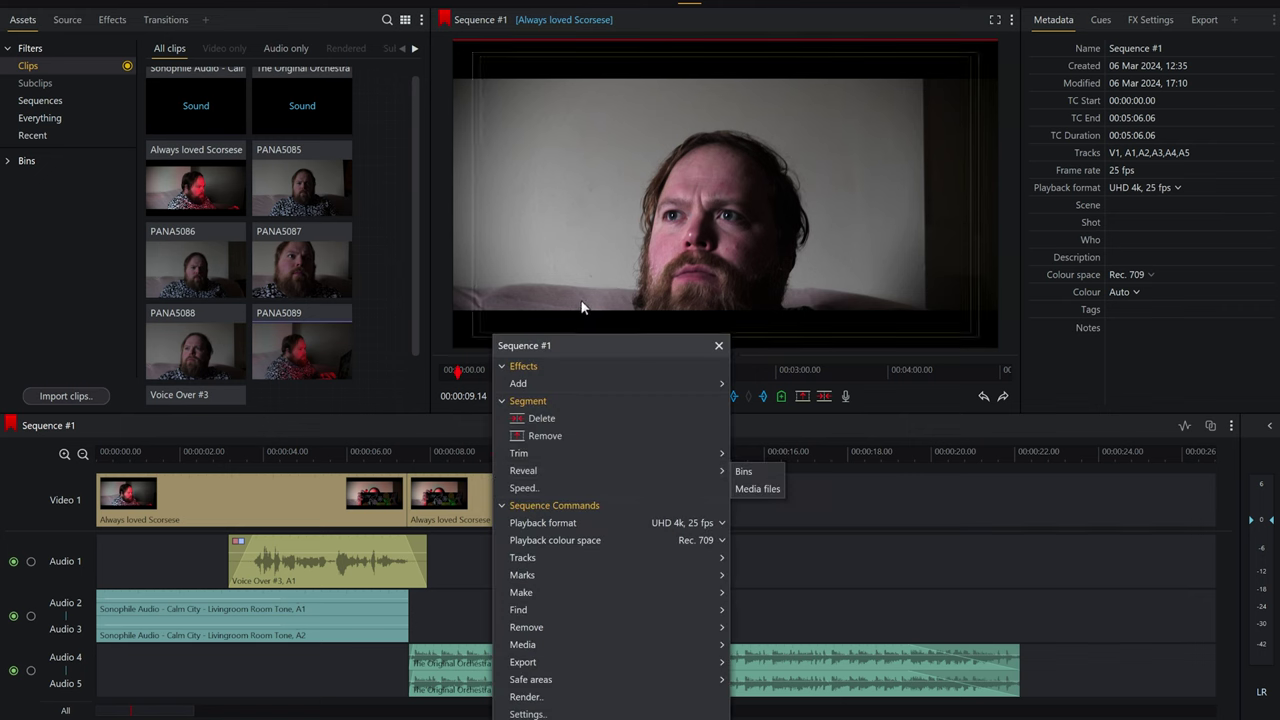
click(524, 488)
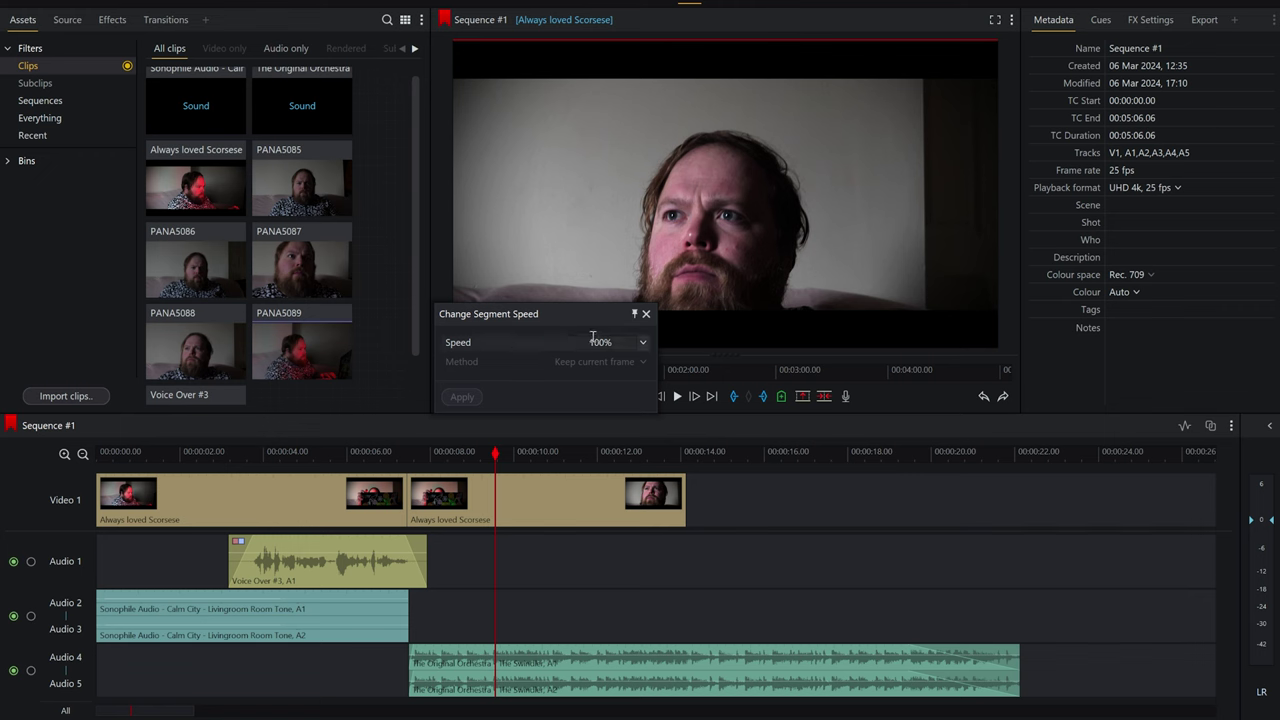
click(643, 344)
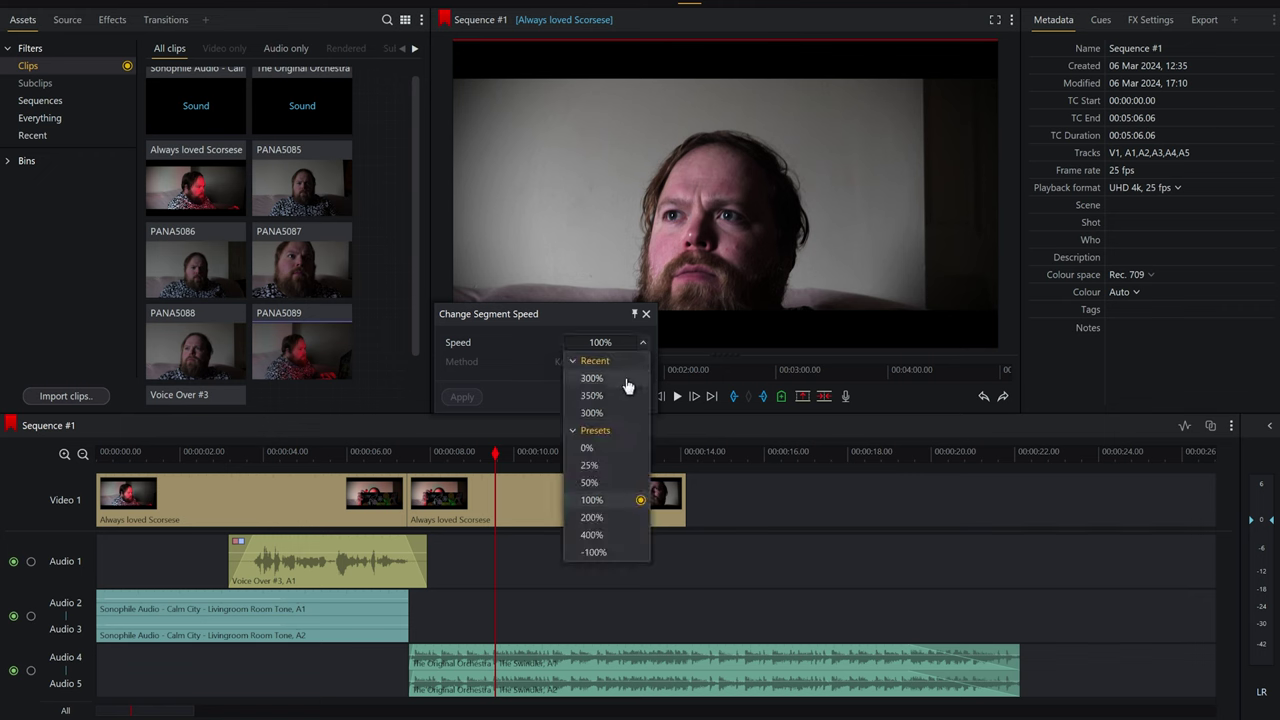
click(593, 379)
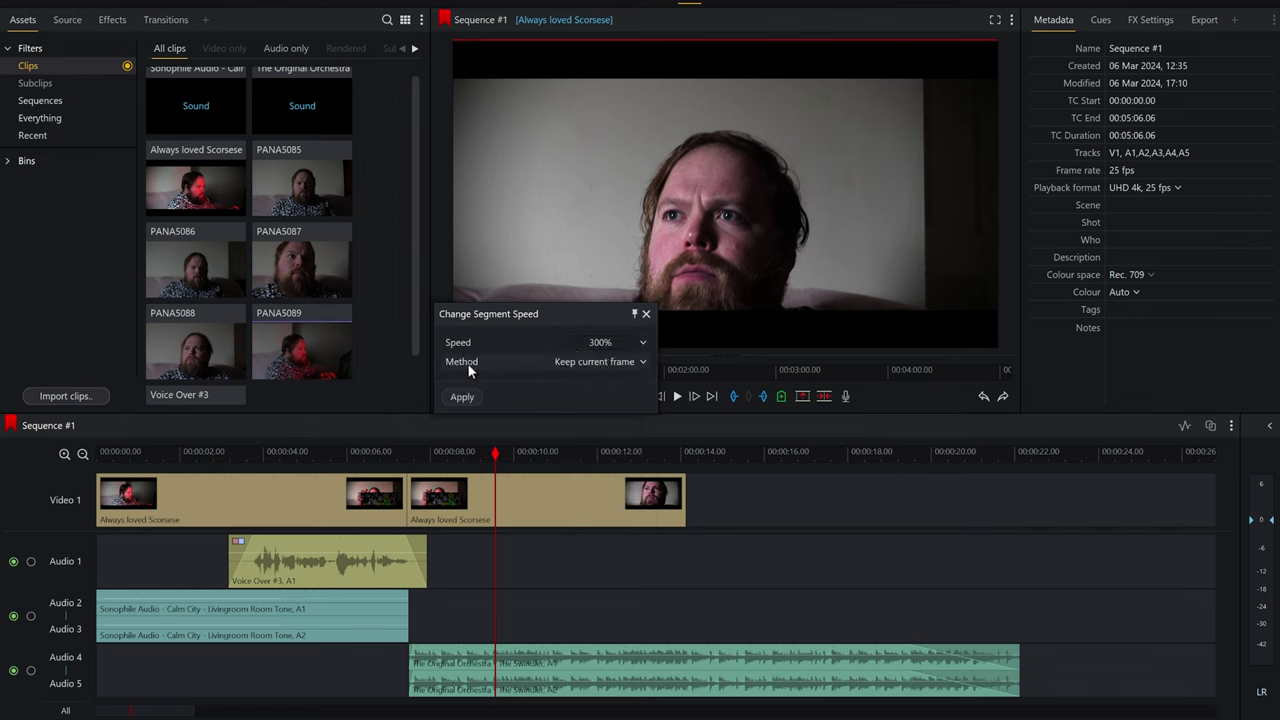
click(568, 362)
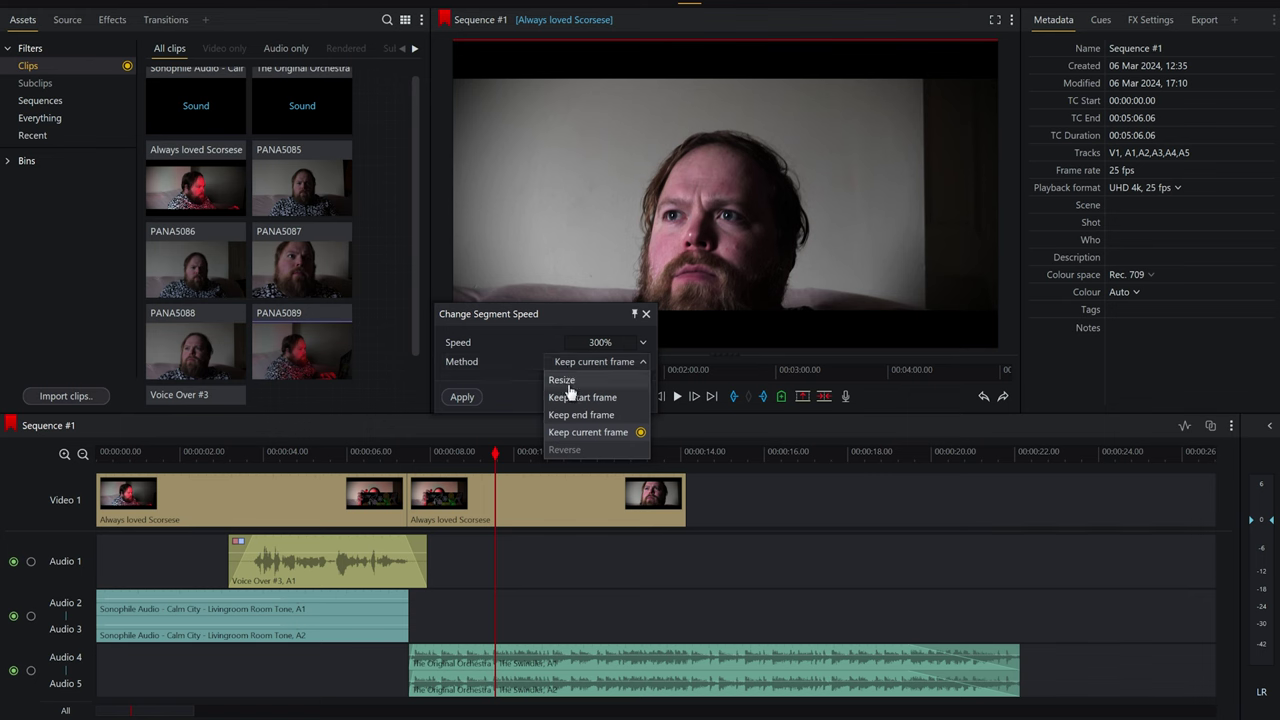
click(569, 381)
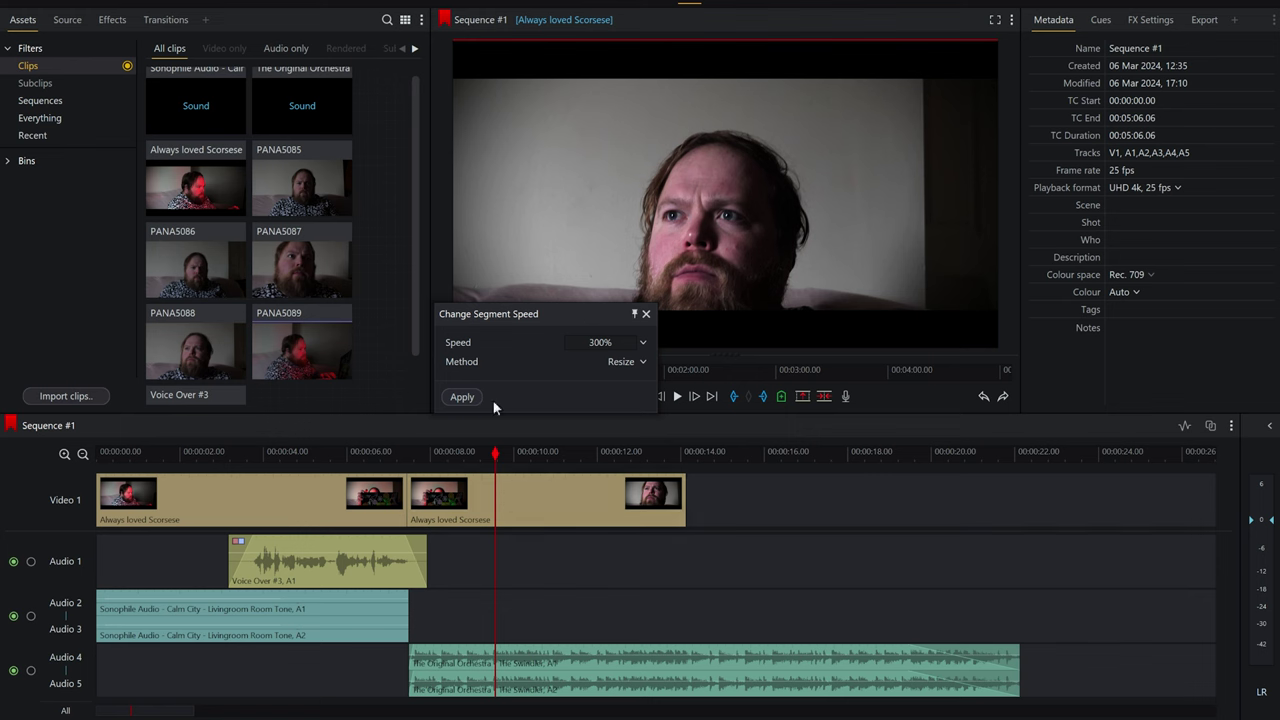
drag(481, 317, 461, 332)
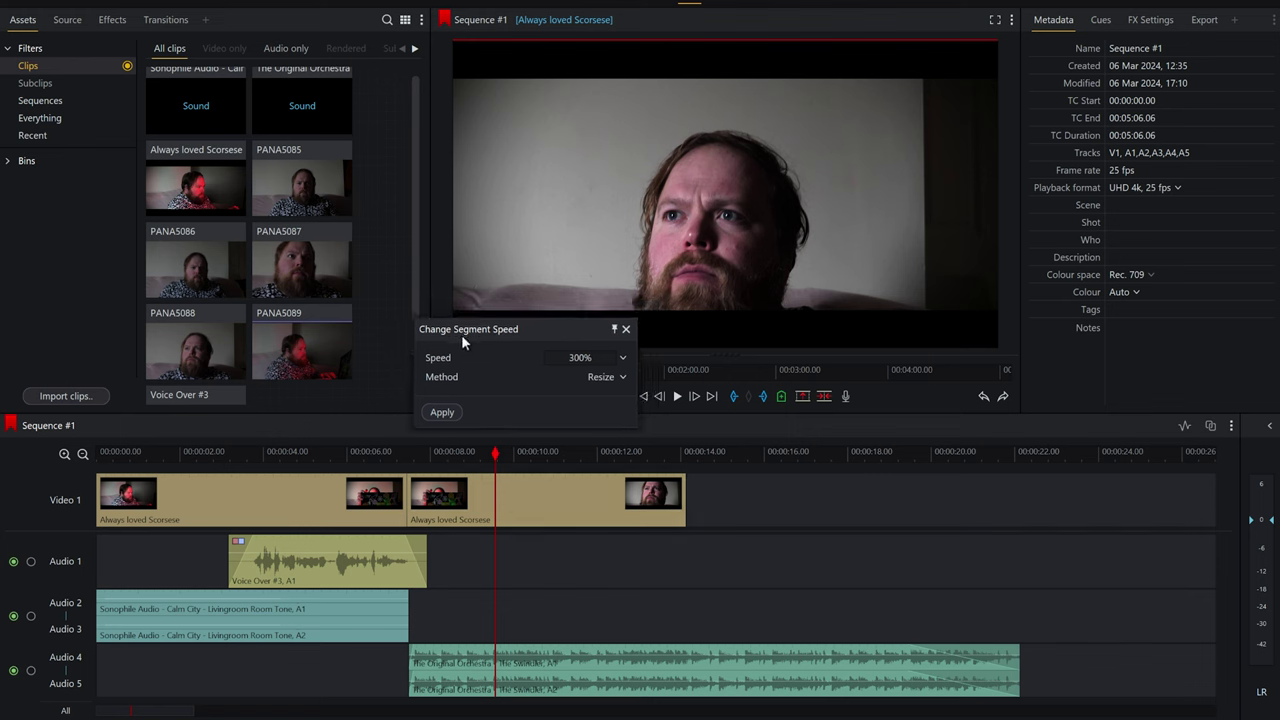
click(445, 416)
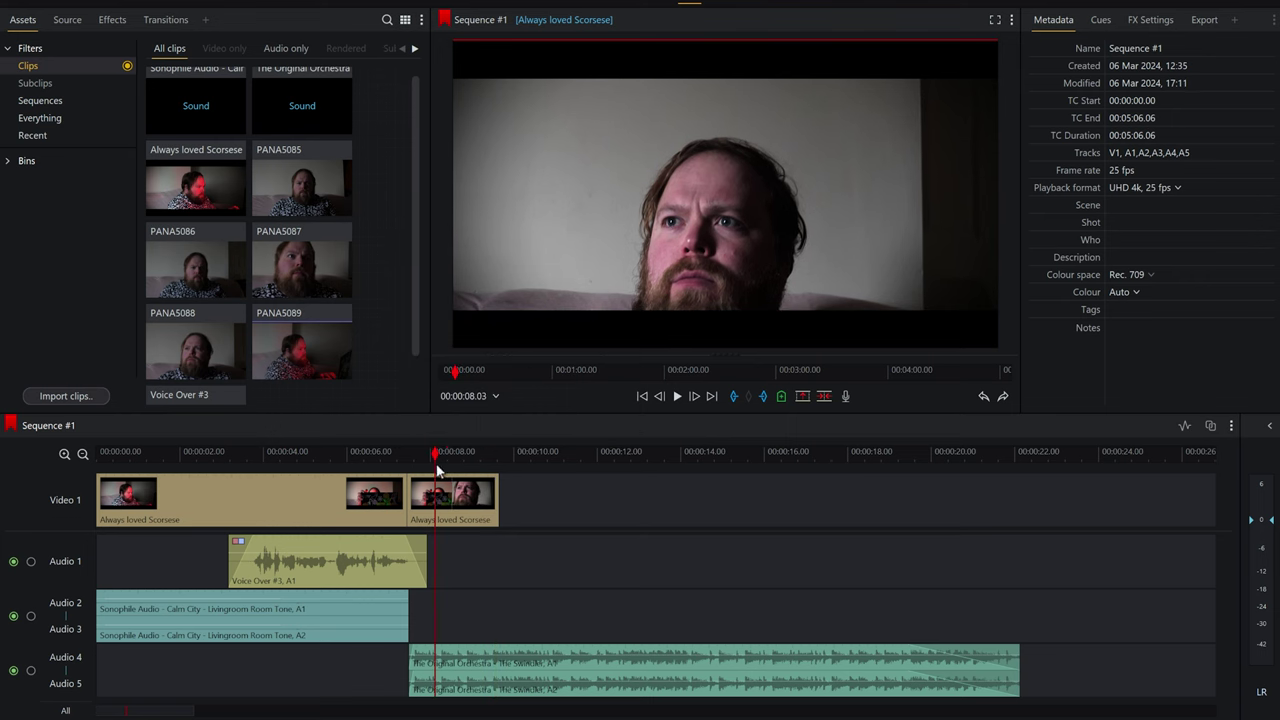
Scrub and play through the sped-up segment to review the zoom around the cut.
mouse_move(433, 453)
mouse_down()
mouse_move(400, 453)
mouse_move(422, 455)
mouse_up()
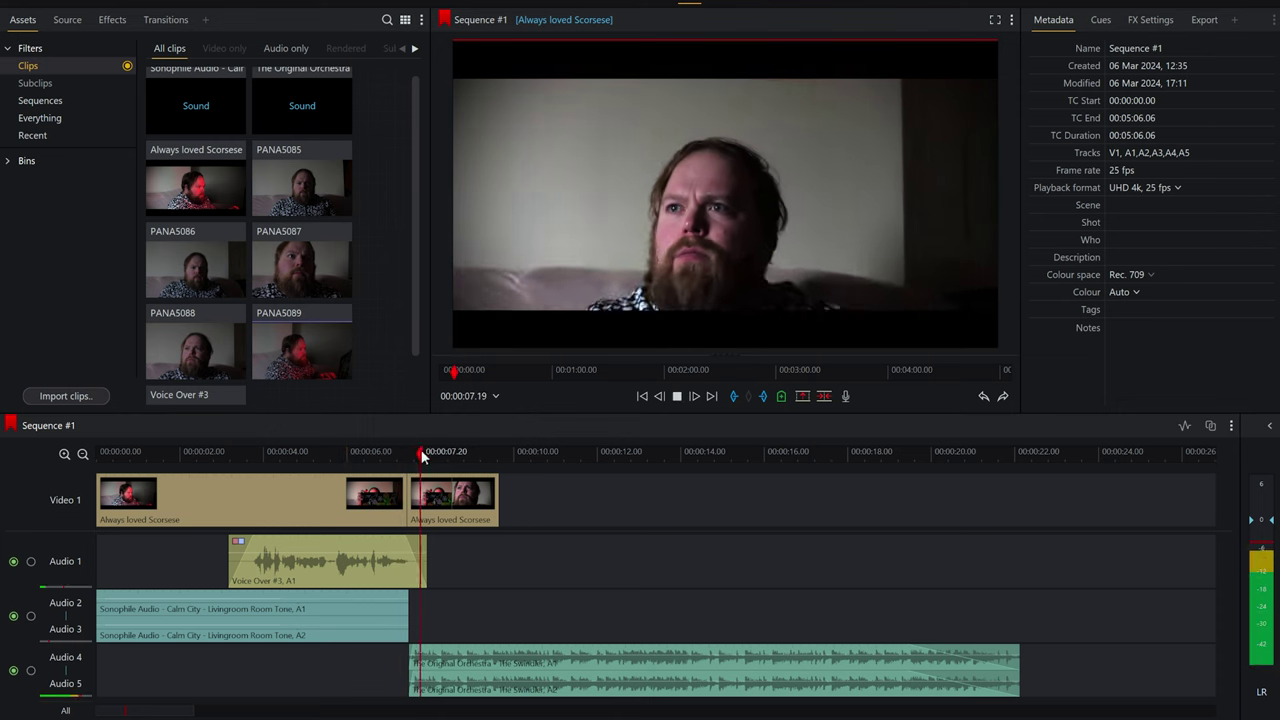
key(space)
click(452, 453)
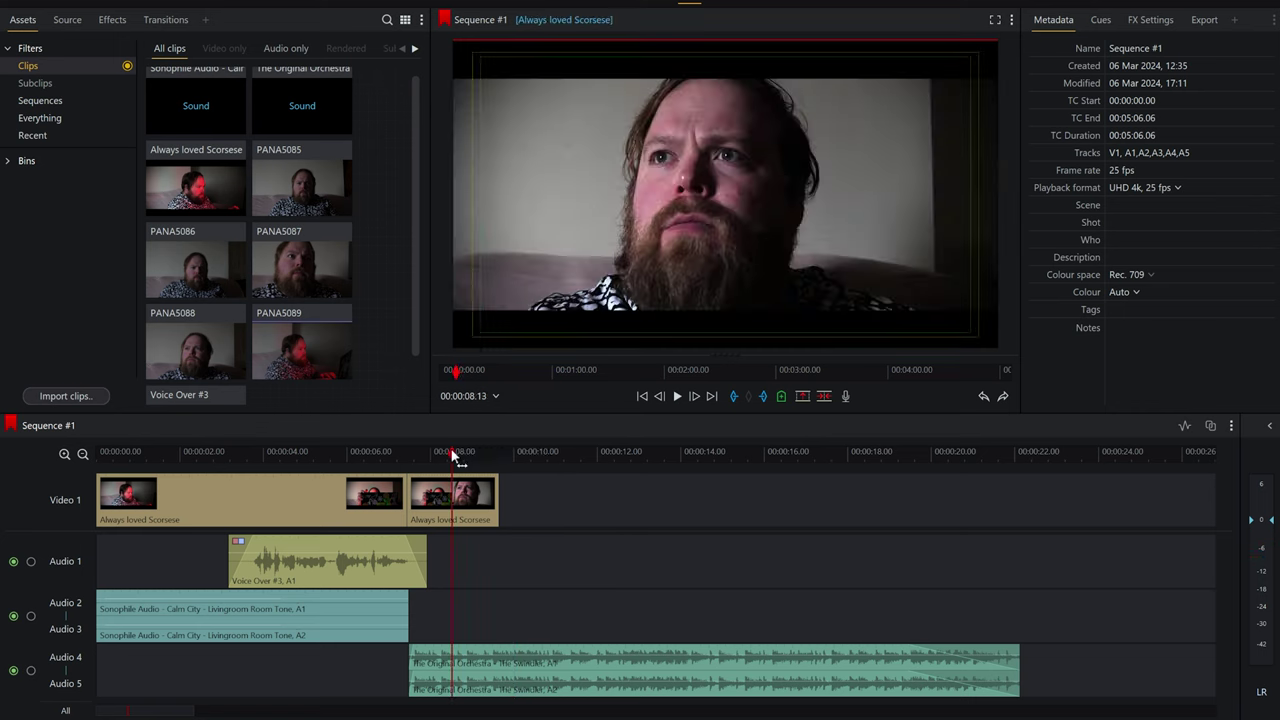
drag(452, 455, 437, 455)
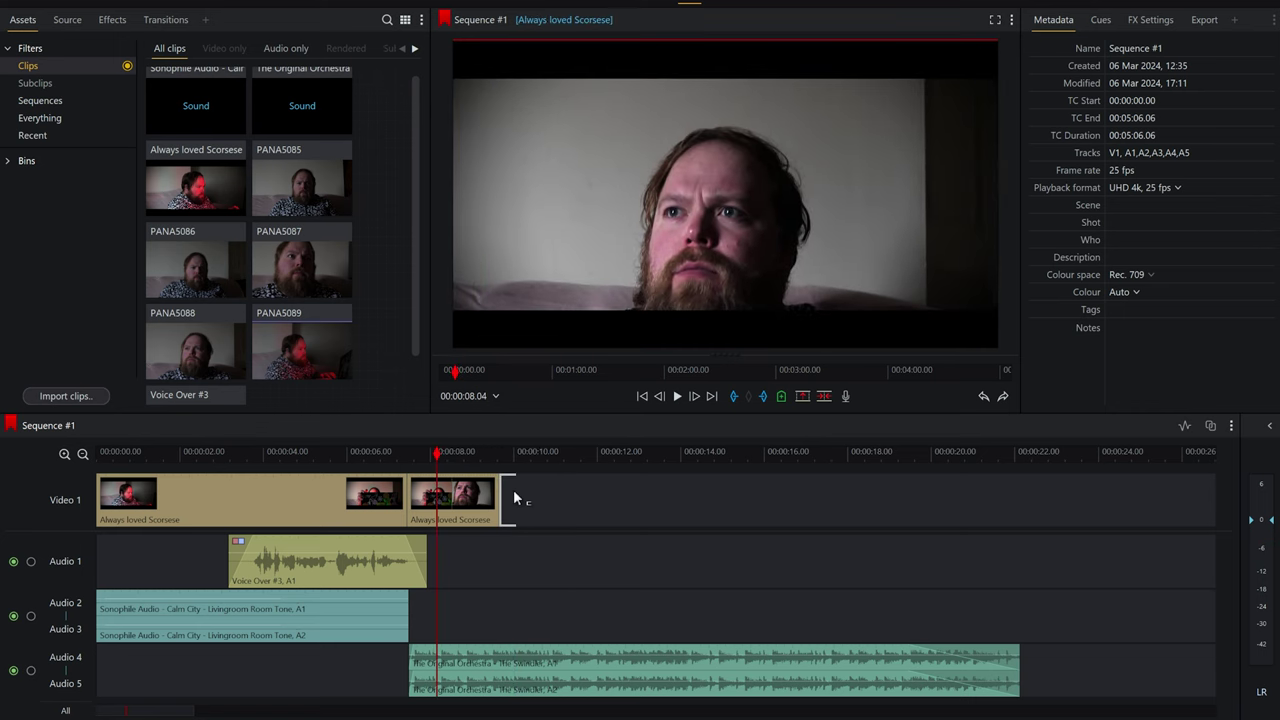
drag(437, 455, 404, 458)
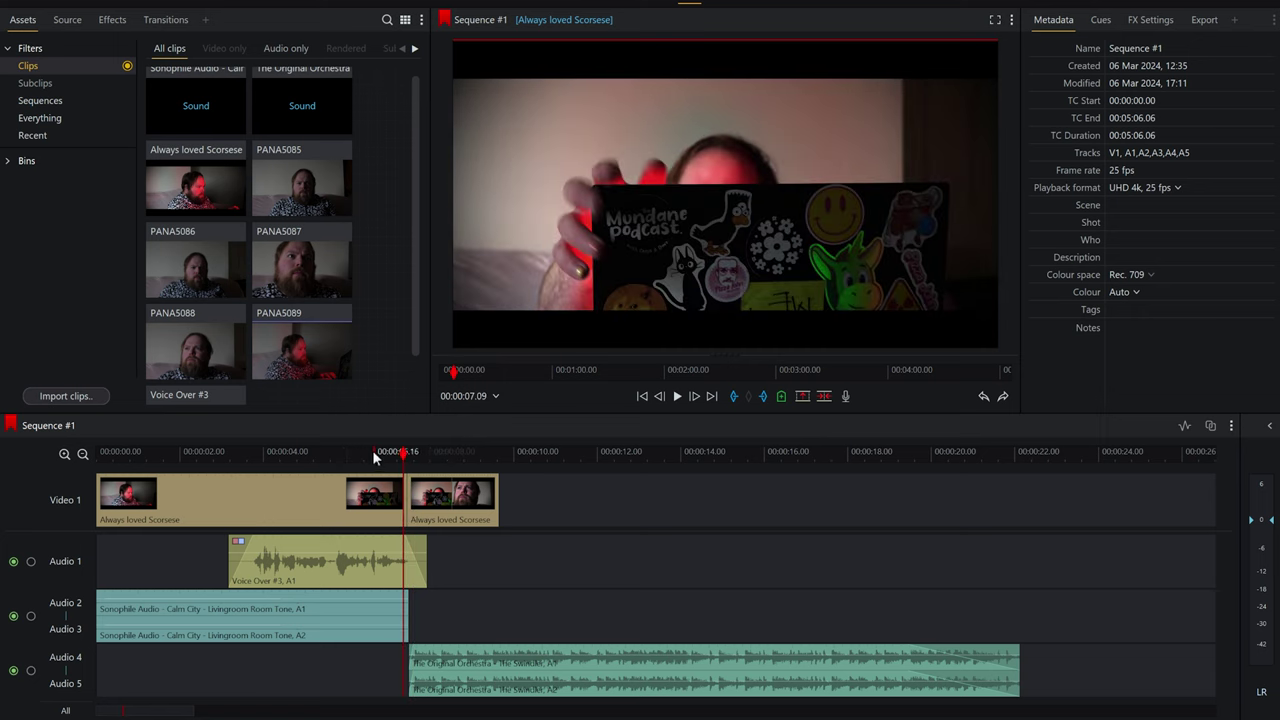
Play the sped-up segment up to 00:00:09.03 and split only Video 1 there, with all audio tracks deselected.
key(space)
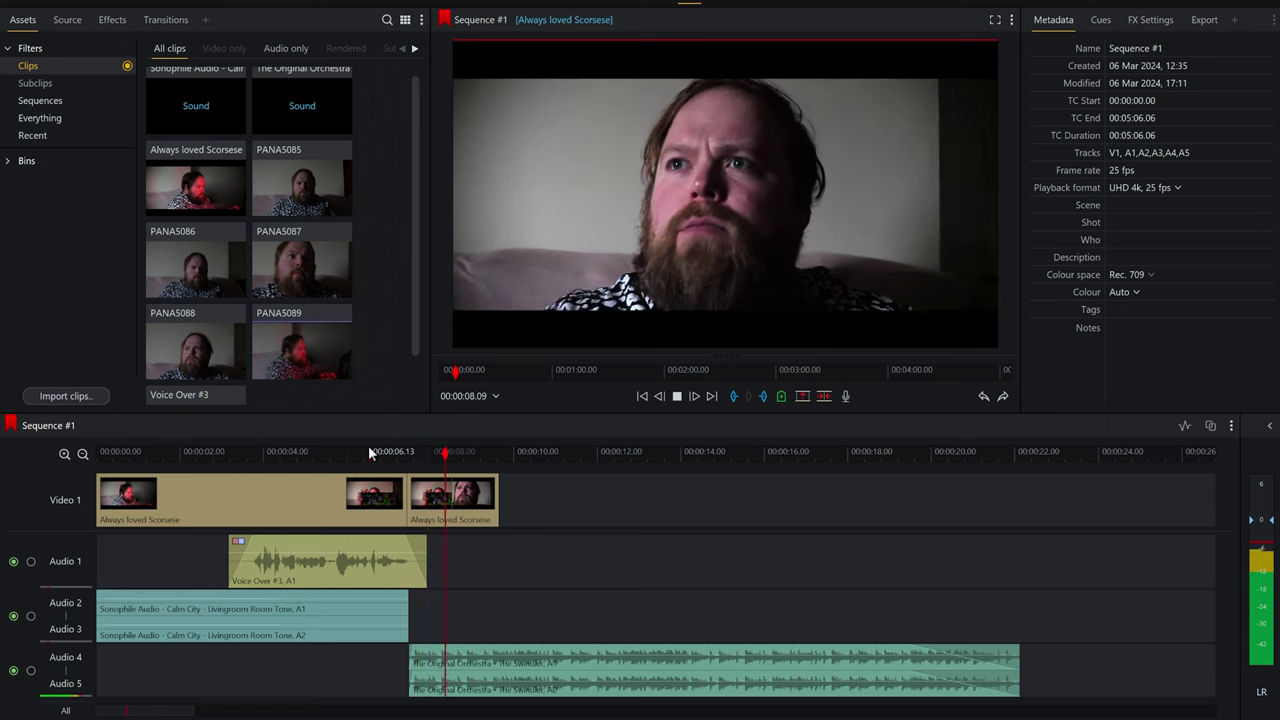
key(space)
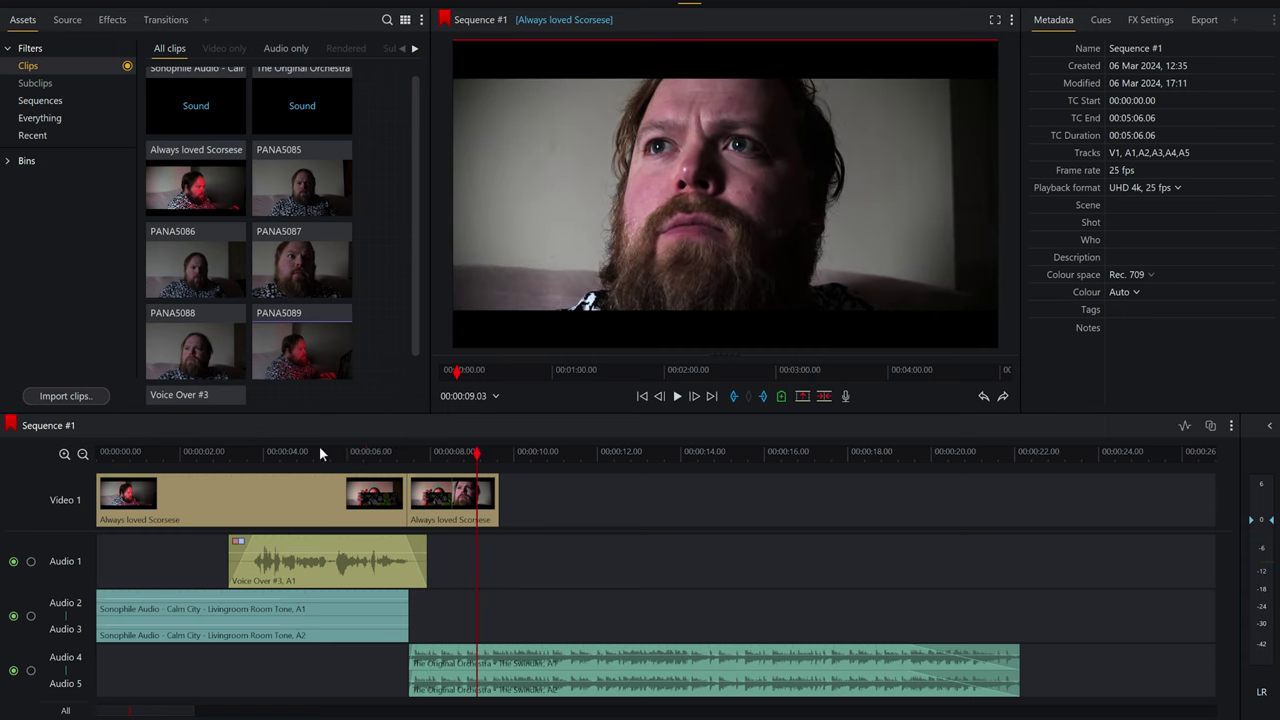
click(65, 563)
click(63, 608)
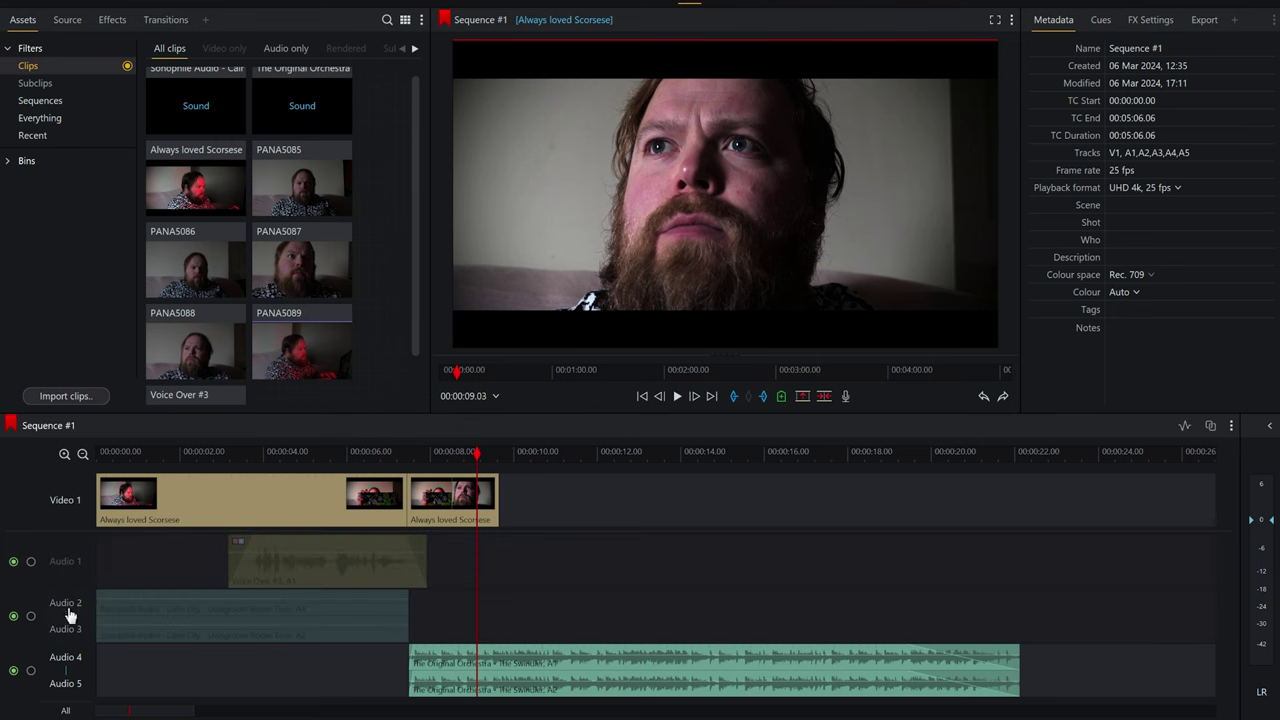
click(88, 668)
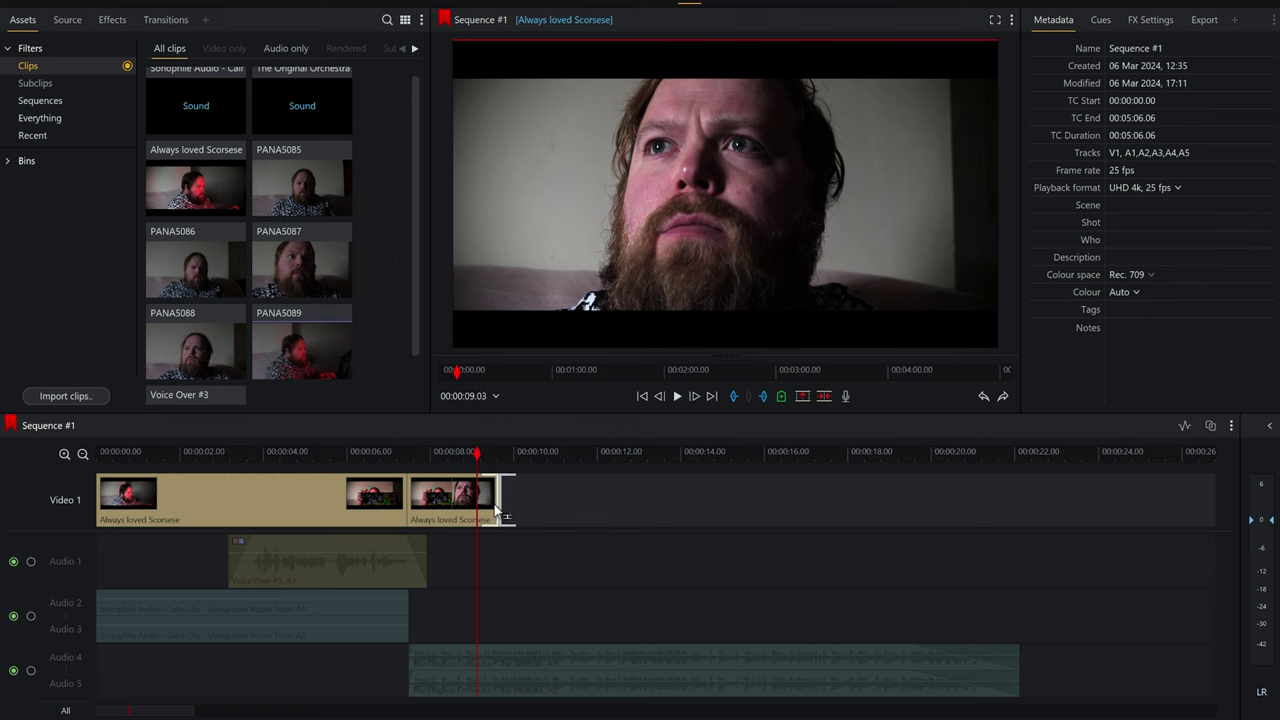
key(c)
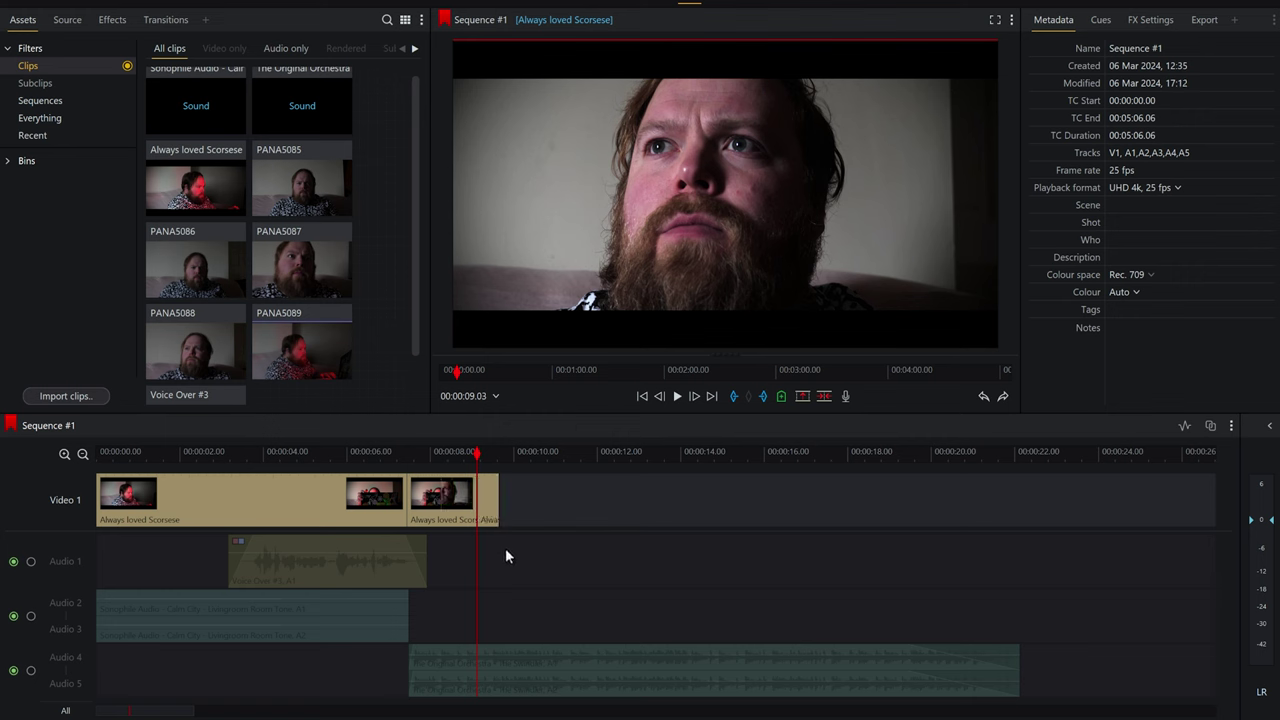
Open the segment speed settings for the final Video 1 segment and set its speed to 0%.
click(486, 500)
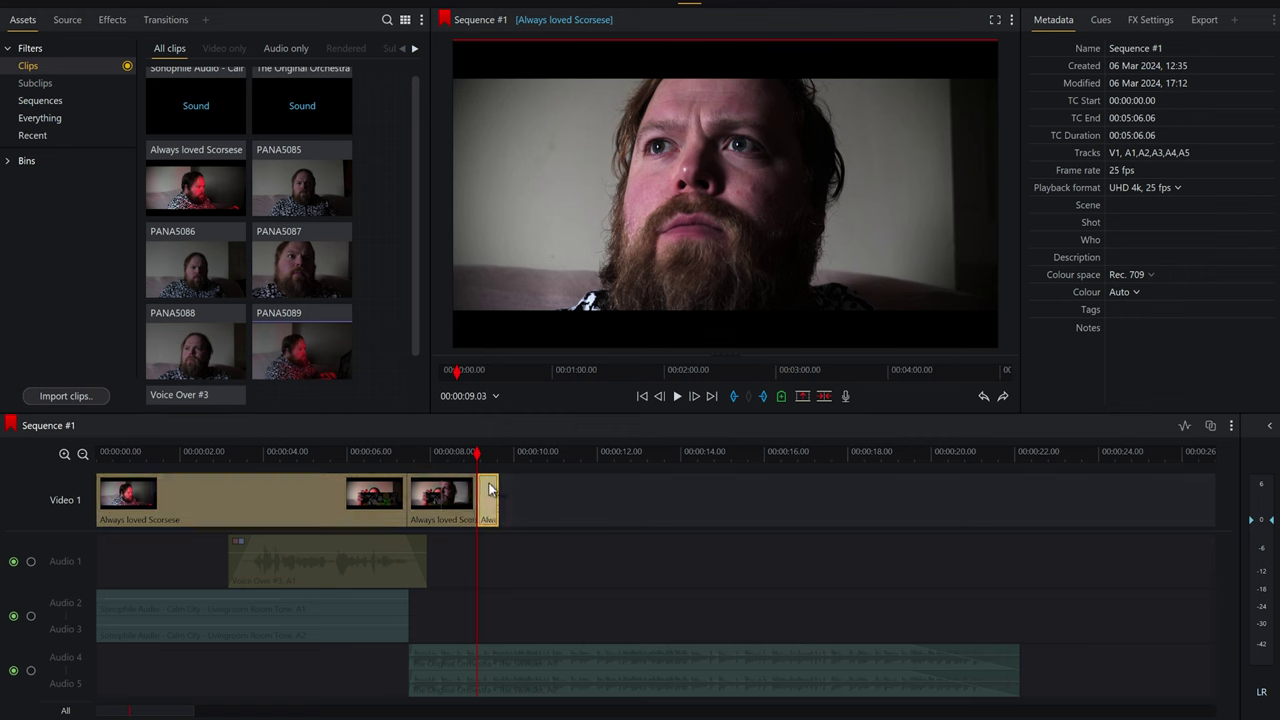
click(477, 457)
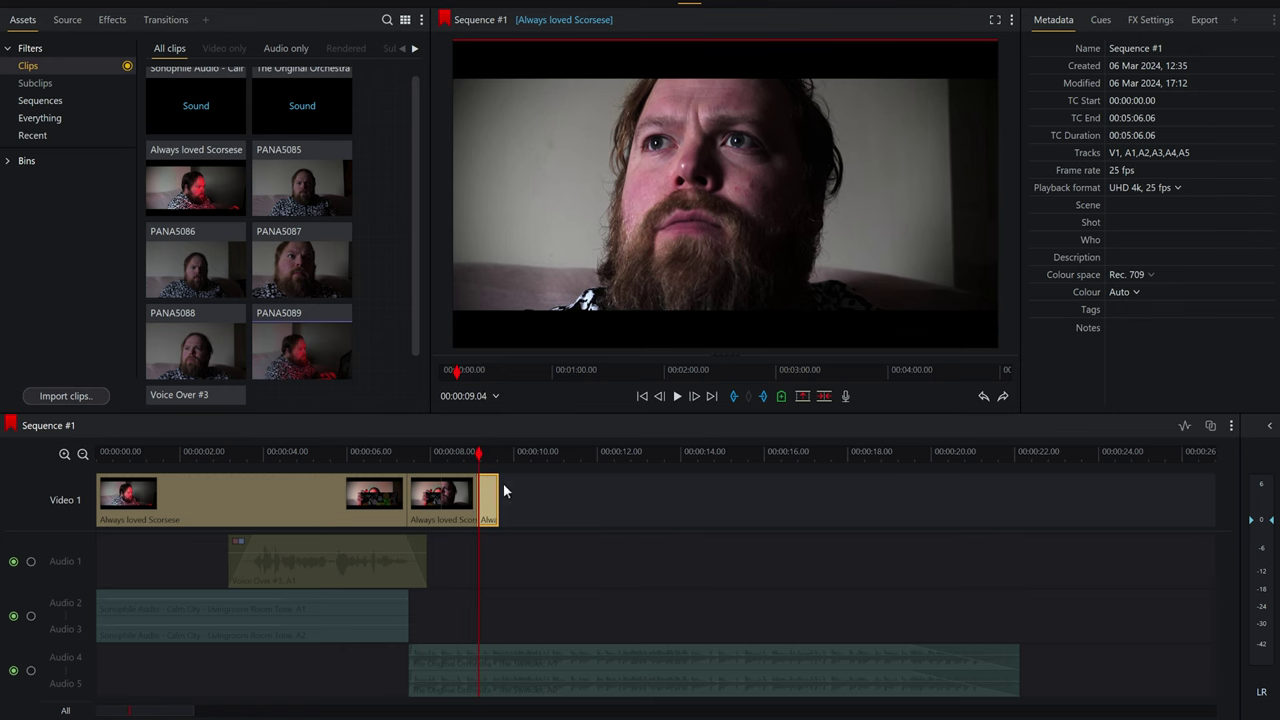
click(478, 456)
click(484, 455)
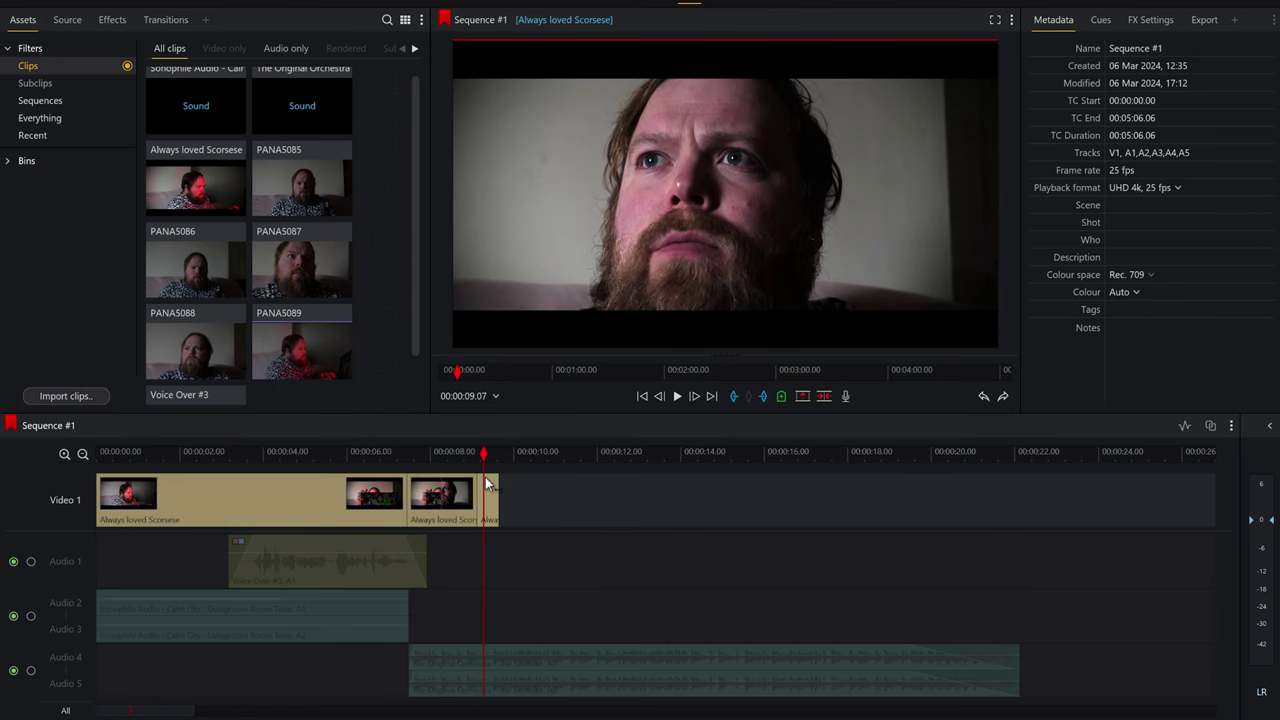
right_click(488, 483)
click(506, 492)
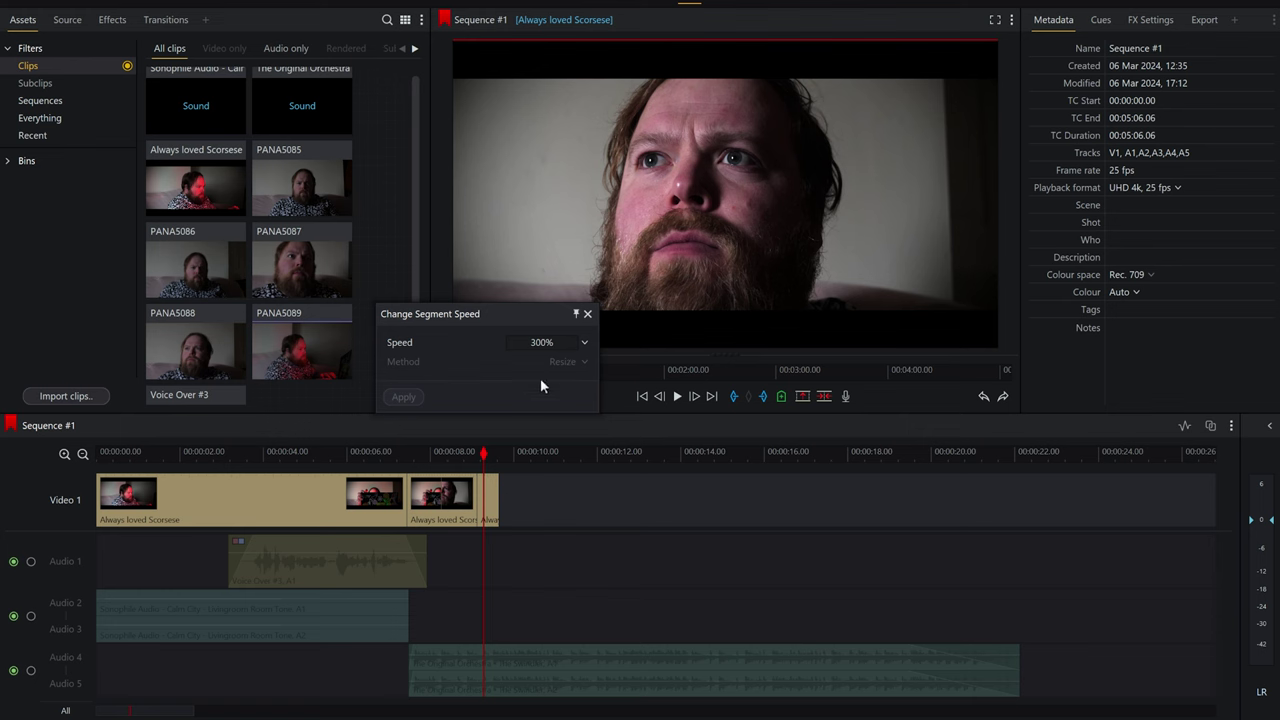
click(585, 343)
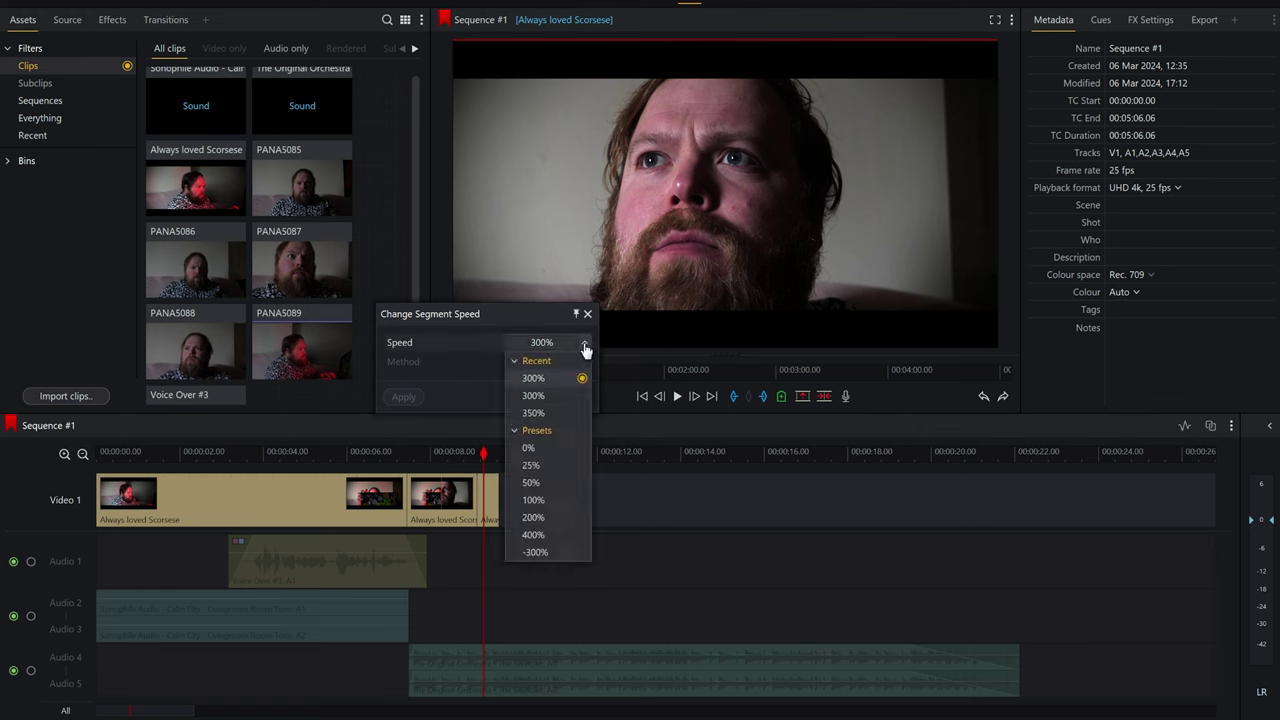
click(531, 448)
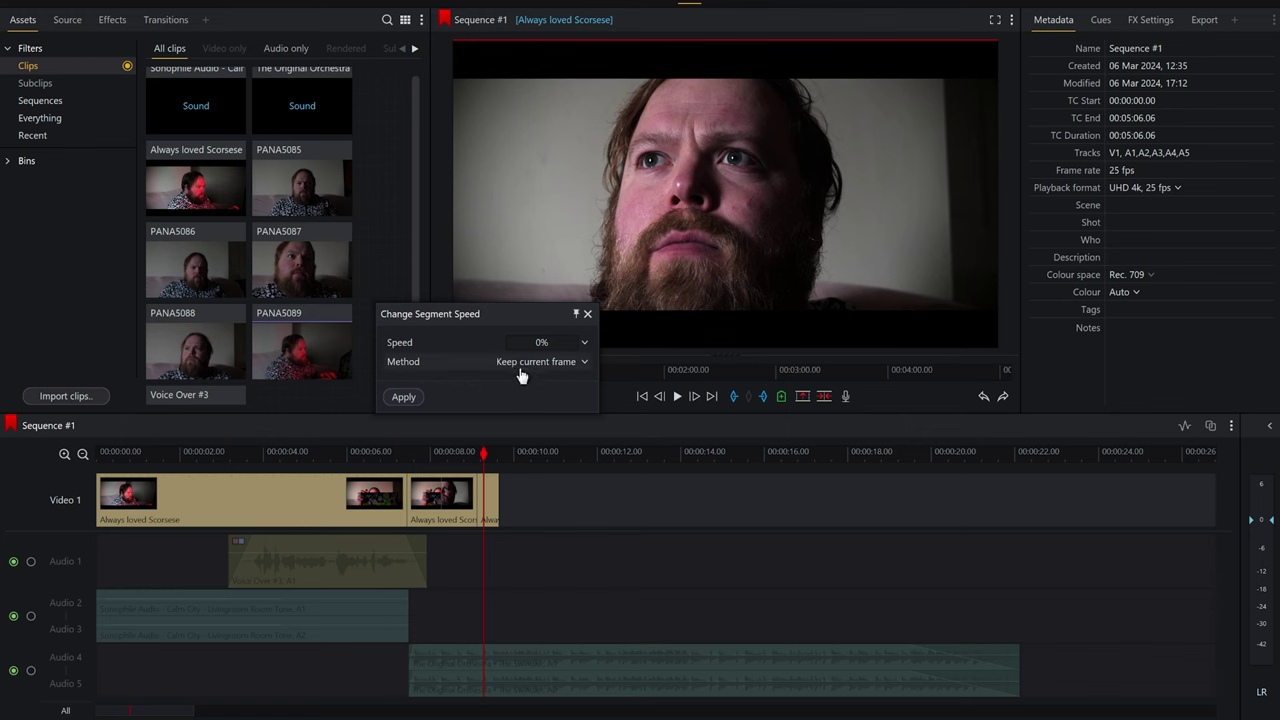
Set the speed change method to Keep start frame and apply it to the final Video 1 segment.
click(522, 366)
click(448, 390)
click(548, 362)
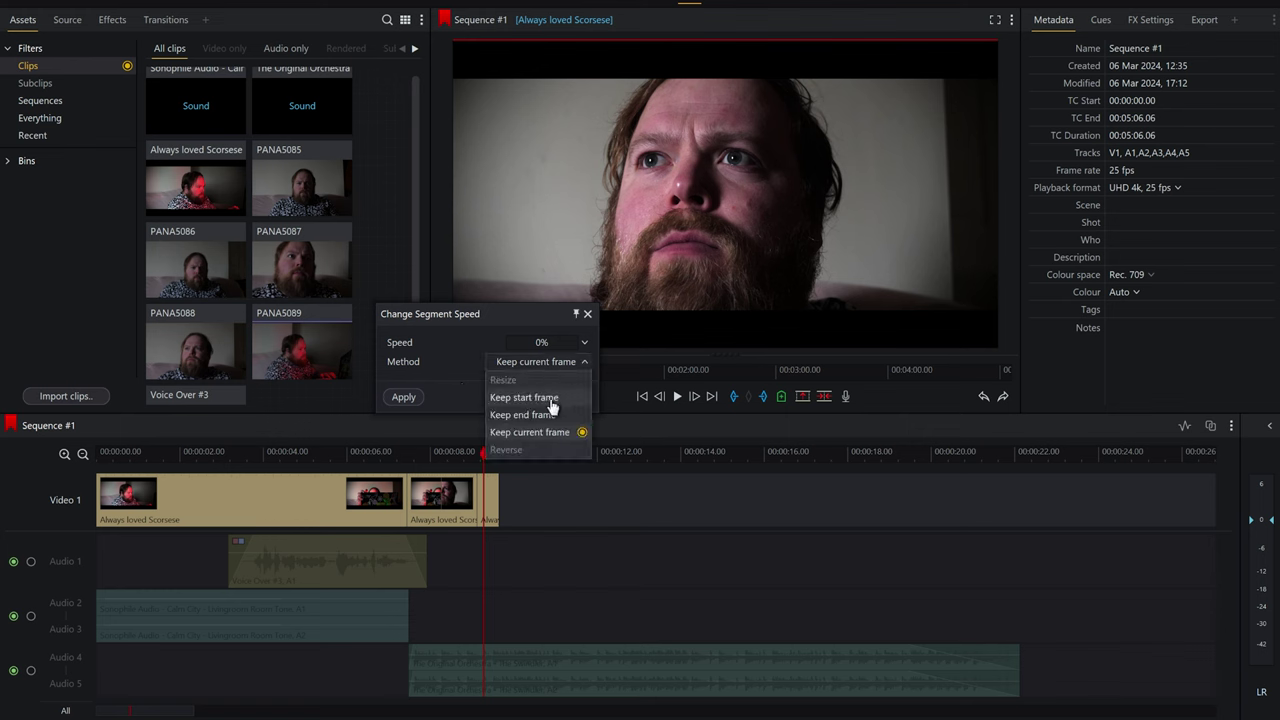
click(538, 396)
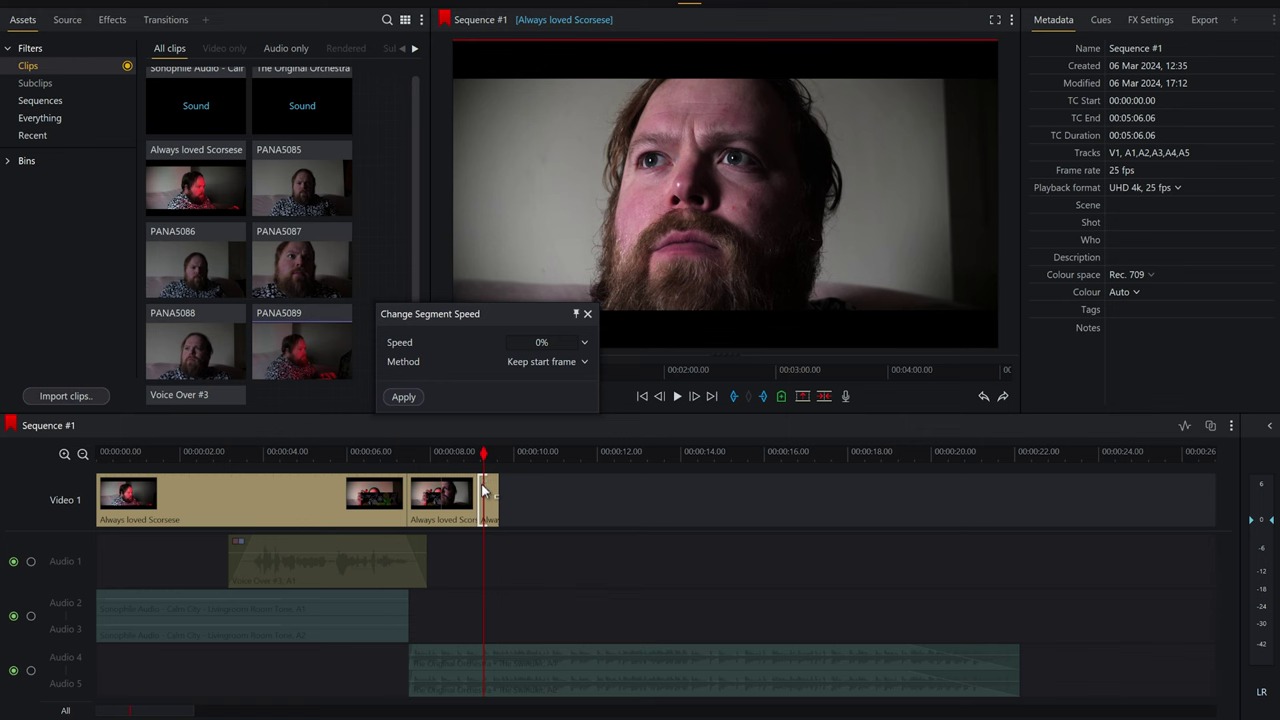
click(560, 370)
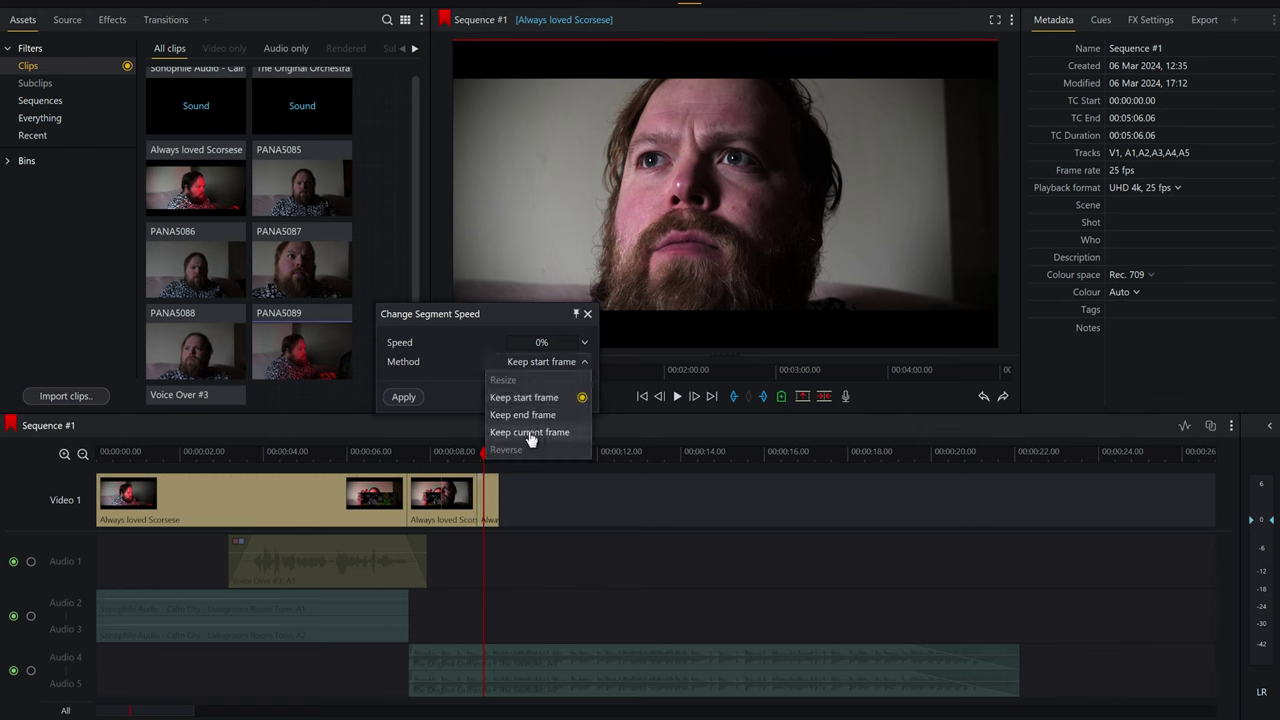
click(451, 395)
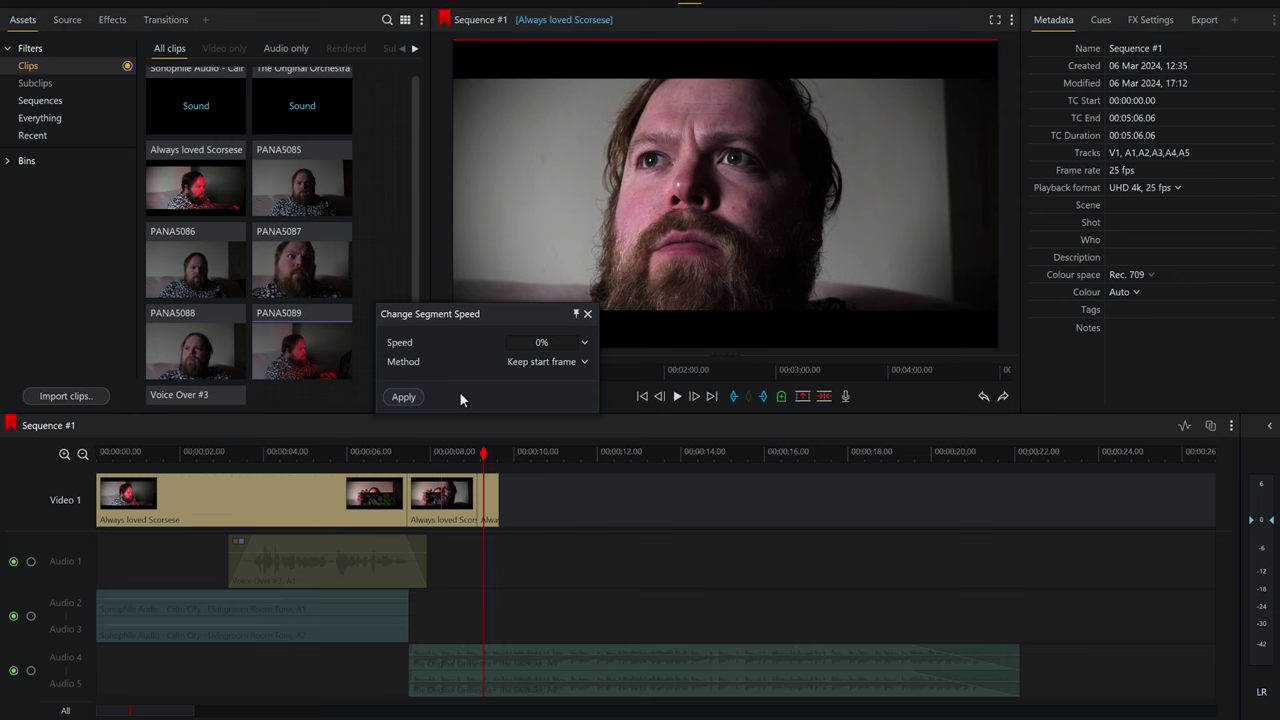
click(404, 397)
Scrub through the sped-up segment into the freeze, and extend the frozen final segment's end to about 00:00:15.19.
click(477, 453)
drag(479, 457, 408, 457)
drag(390, 455, 476, 451)
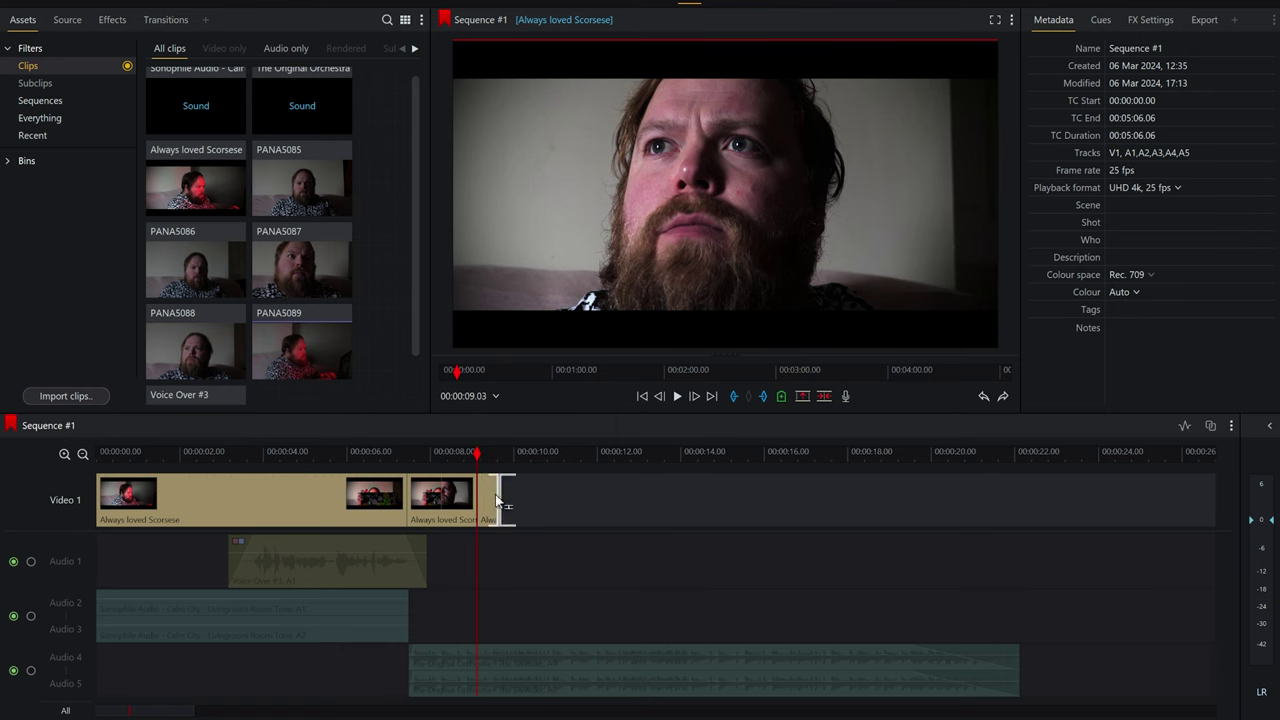
click(496, 505)
click(696, 340)
drag(507, 487, 574, 543)
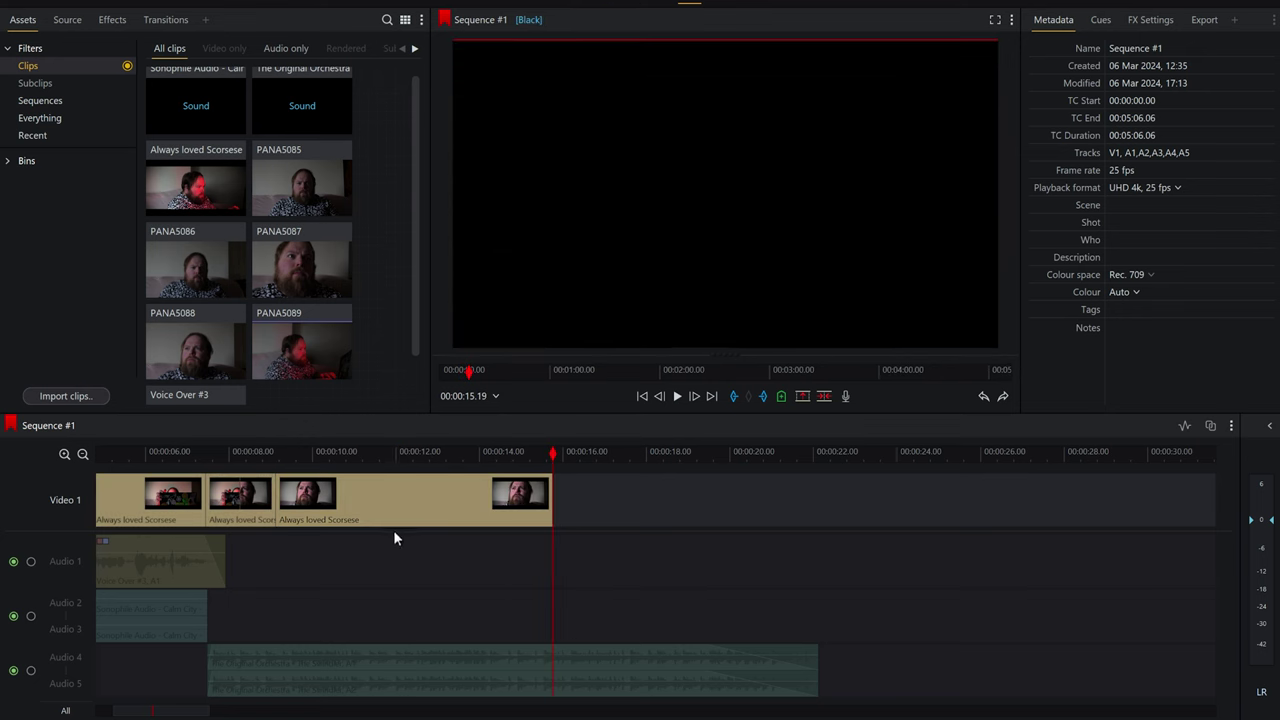
Return to the start of the sequence and reselect all audio tracks, Audio 1 to Audio 5.
mouse_move(378, 470)
mouse_down()
mouse_move(470, 470)
mouse_move(100, 472)
mouse_move(586, 490)
mouse_move(367, 490)
mouse_up()
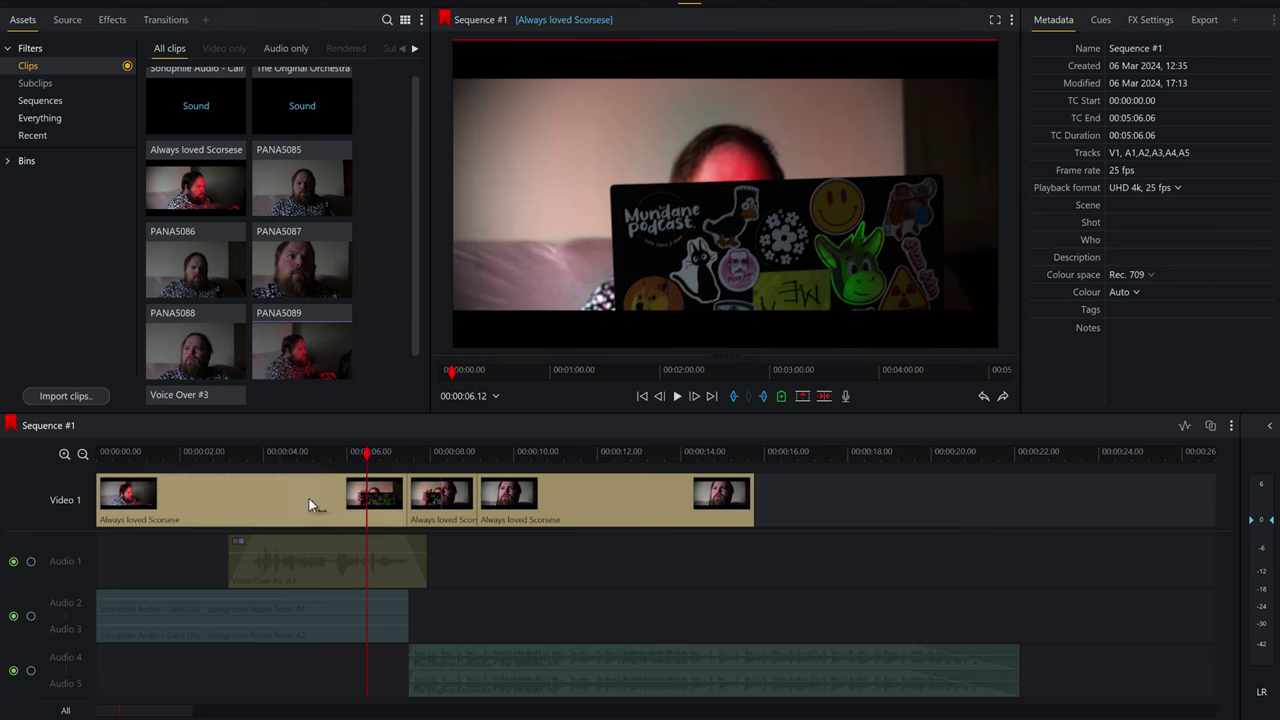
click(66, 566)
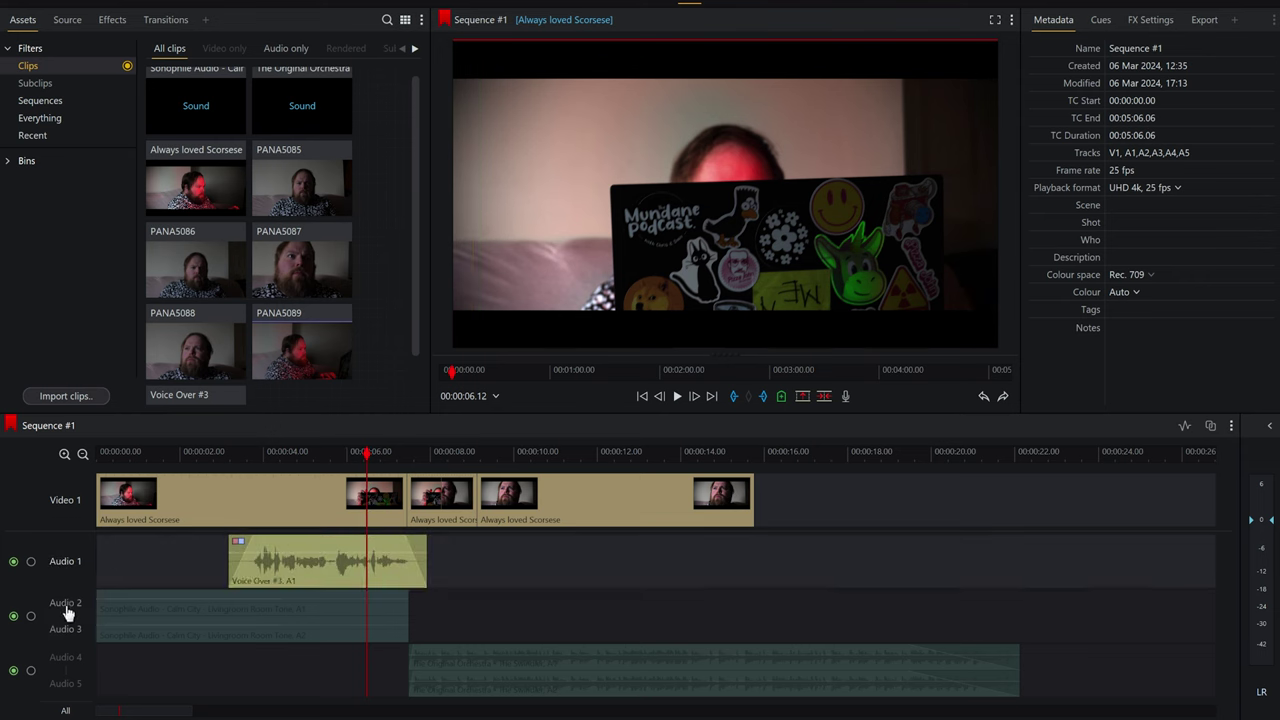
click(64, 610)
click(65, 678)
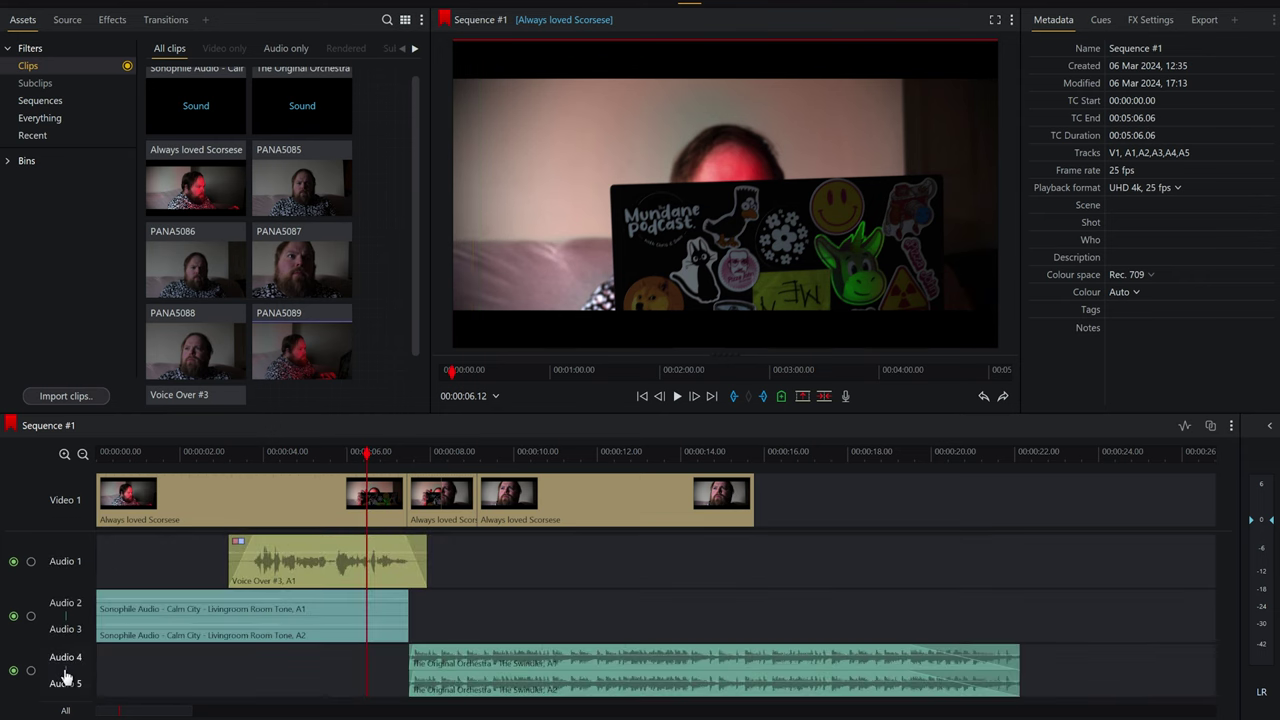
Move the music clip on Audio 4 and 5 slightly earlier so it starts at 00:00:07.07.
click(395, 452)
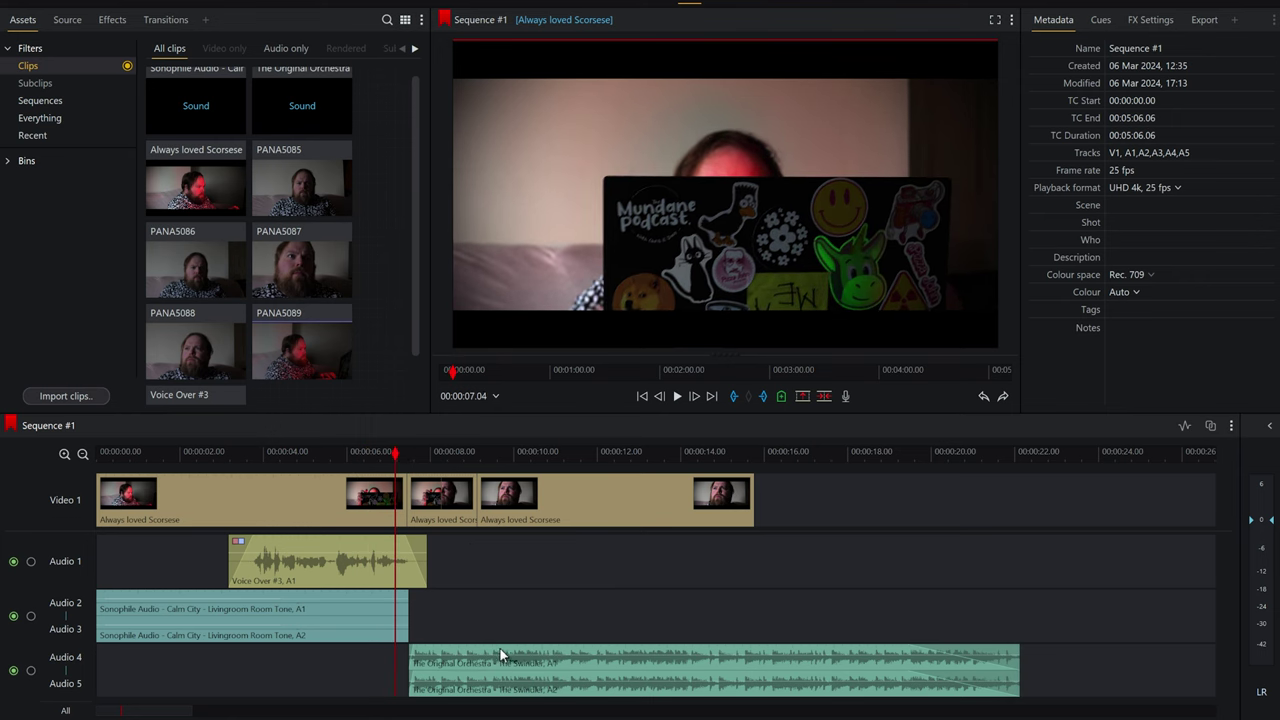
drag(513, 655, 504, 650)
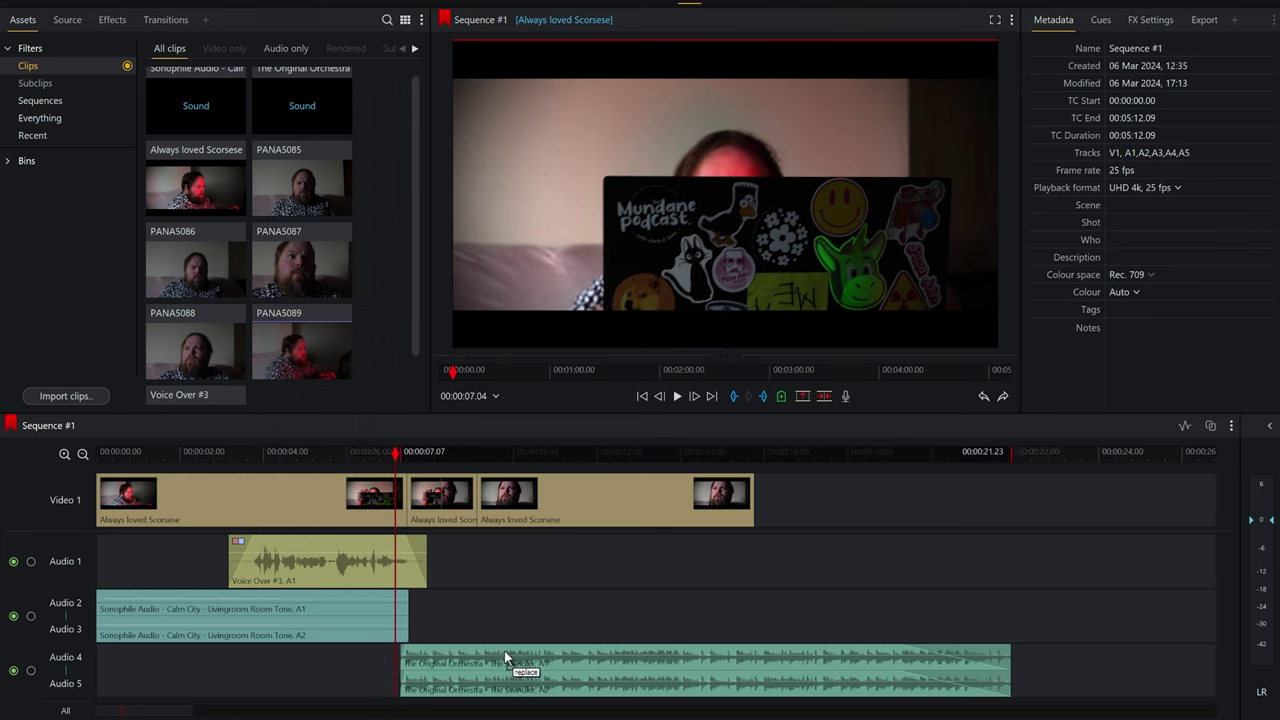
click(408, 453)
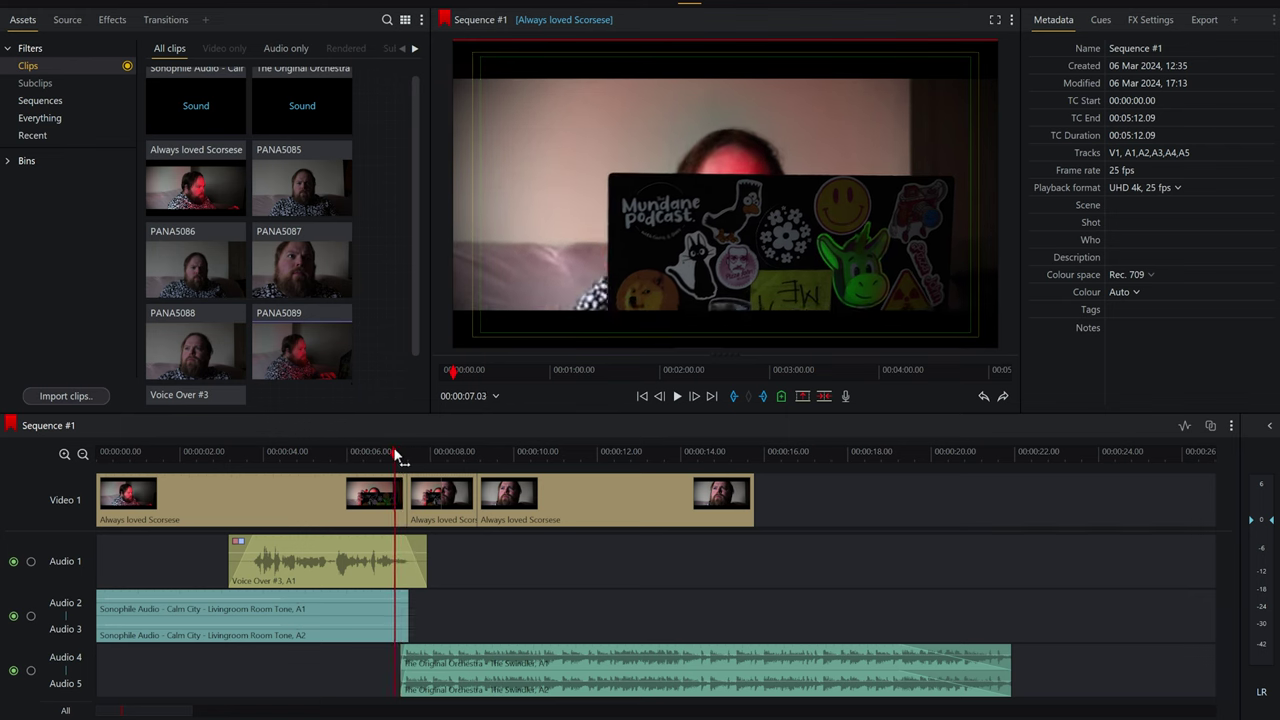
mouse_move(408, 453)
mouse_down()
mouse_move(420, 451)
mouse_move(391, 451)
mouse_move(405, 456)
mouse_up()
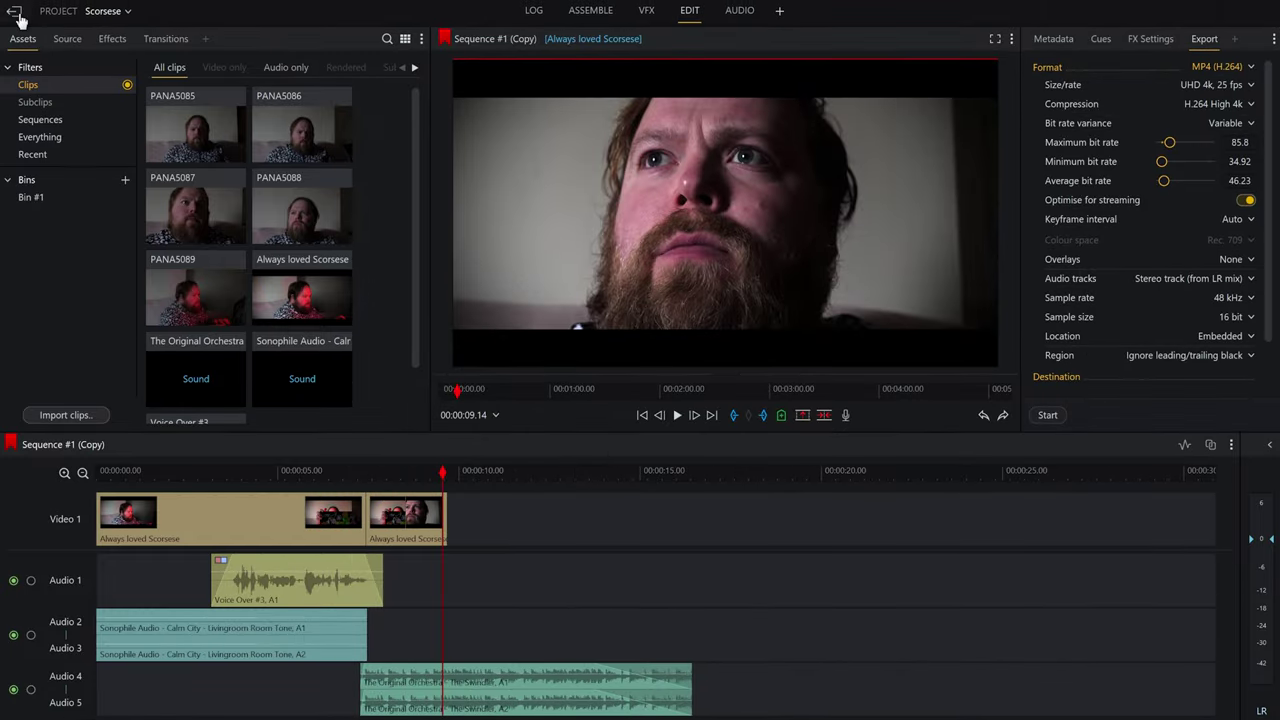
Exit to the project browser, open the key assignments, search for "freeze" and enlarge the window to show full descriptions.
click(14, 15)
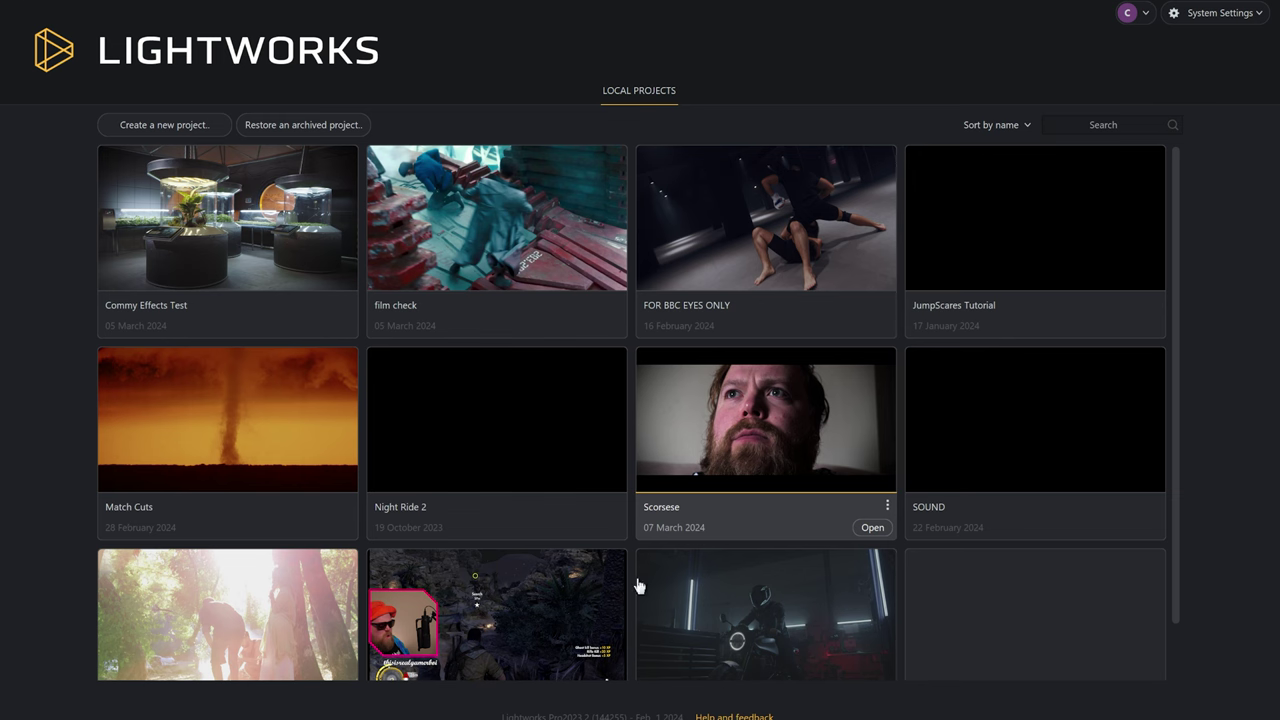
click(1212, 14)
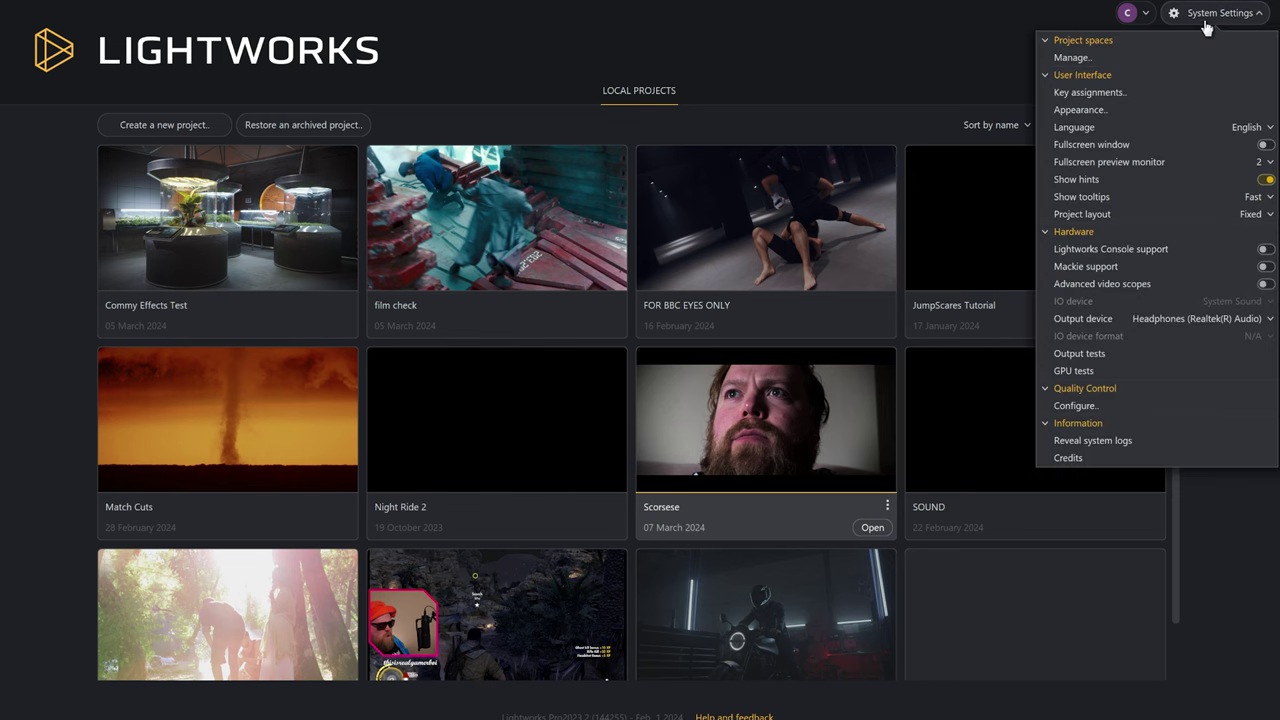
click(1089, 93)
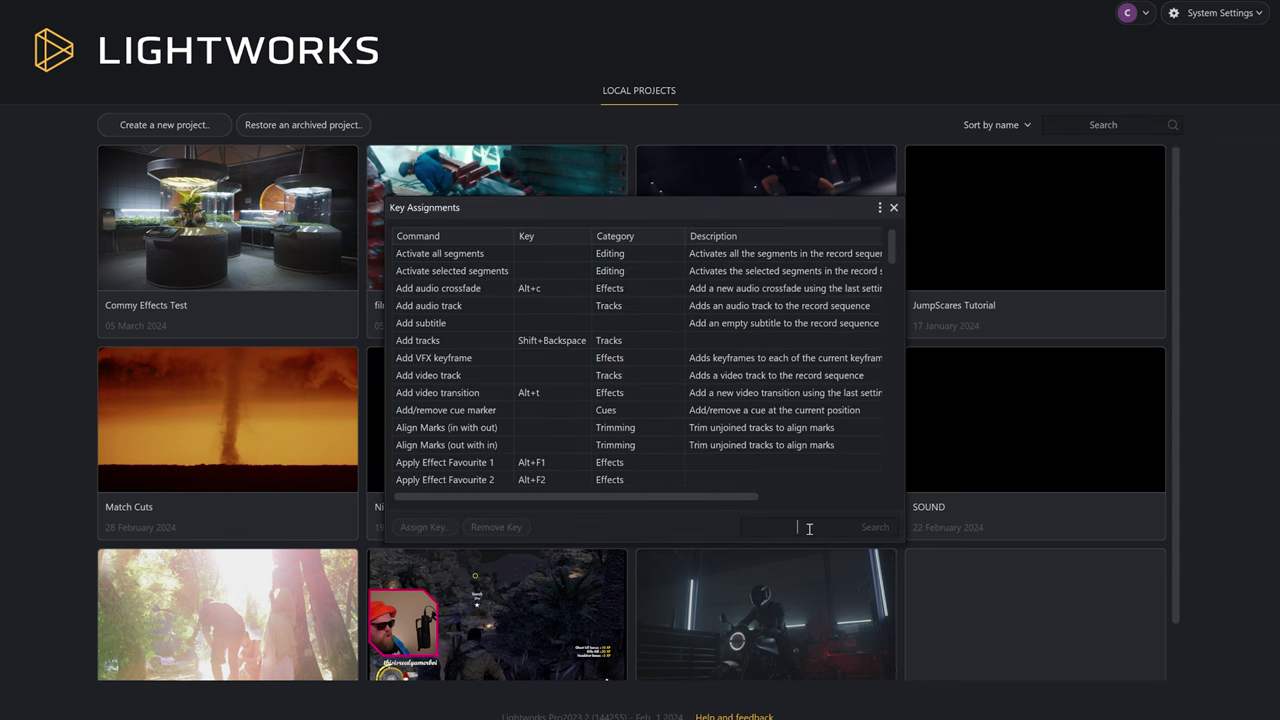
drag(890, 238, 888, 306)
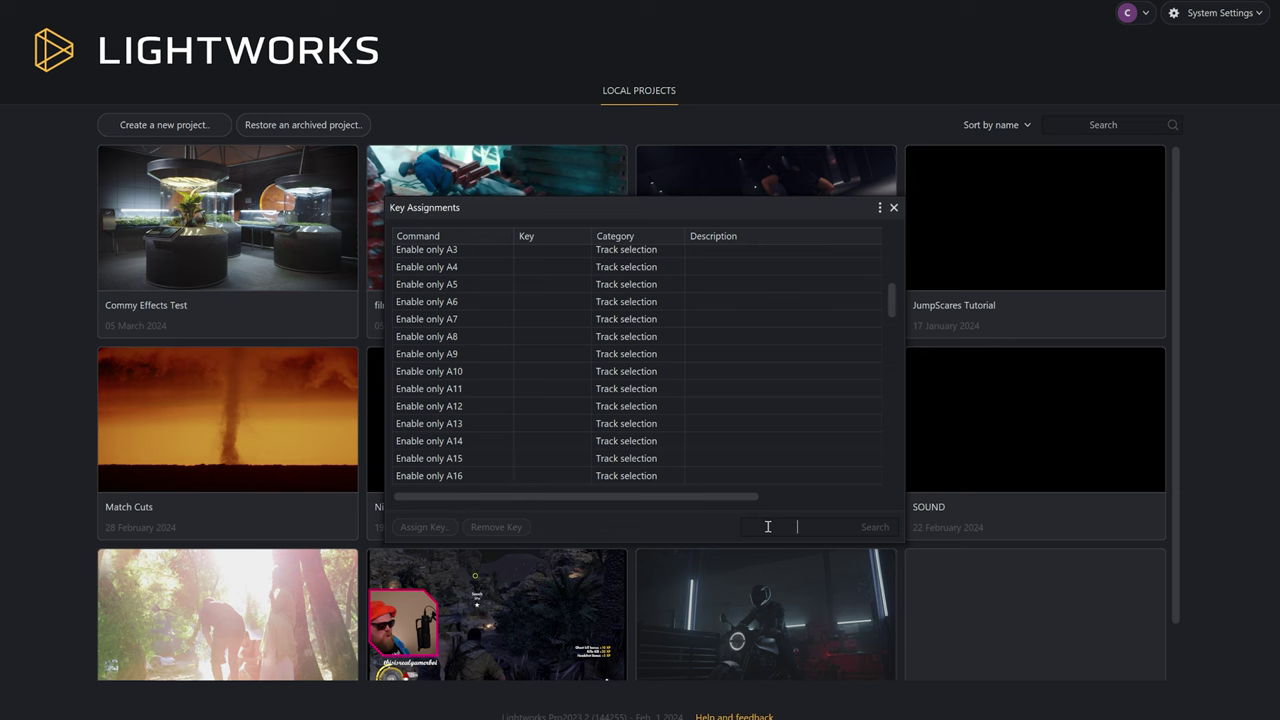
text(freeze f)
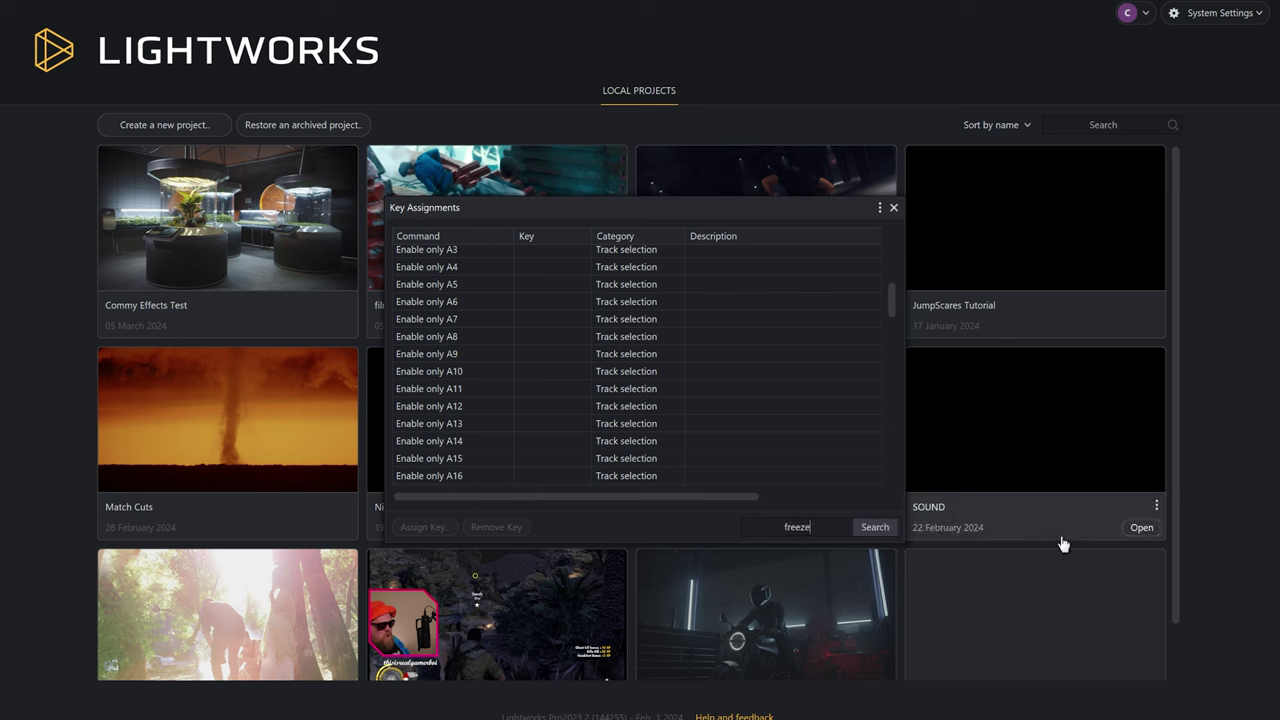
click(880, 527)
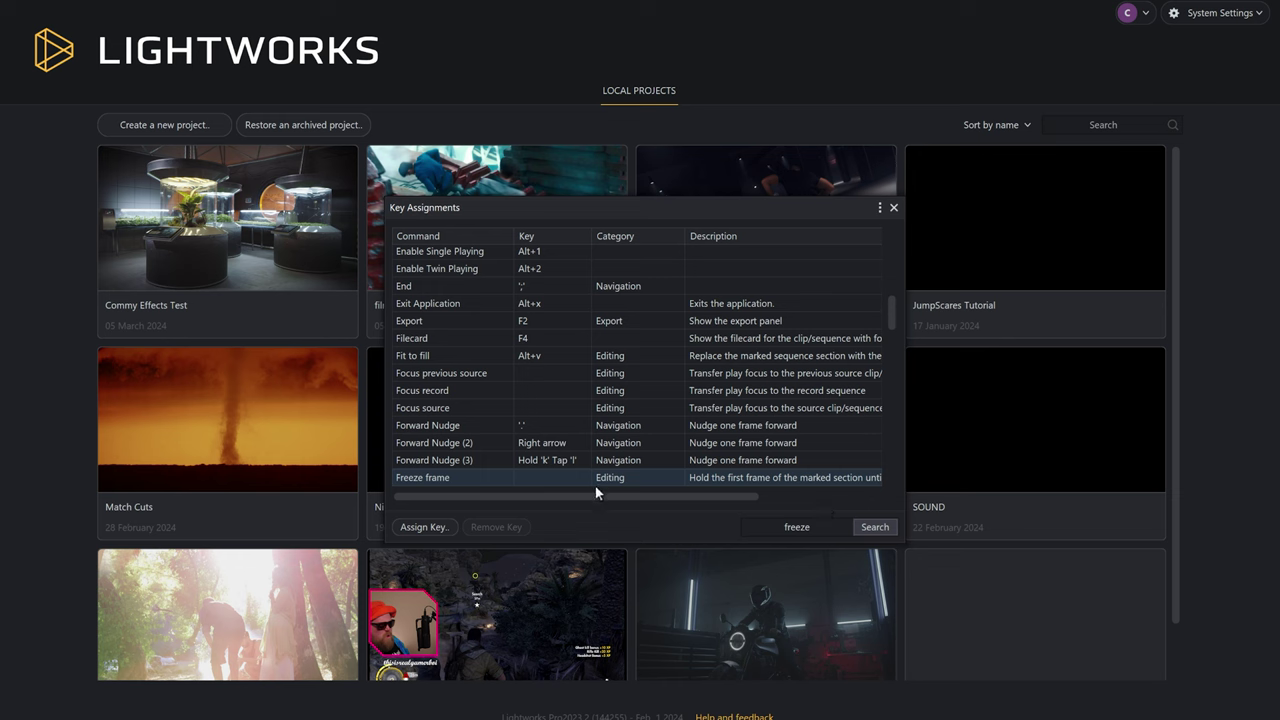
drag(901, 479, 1132, 512)
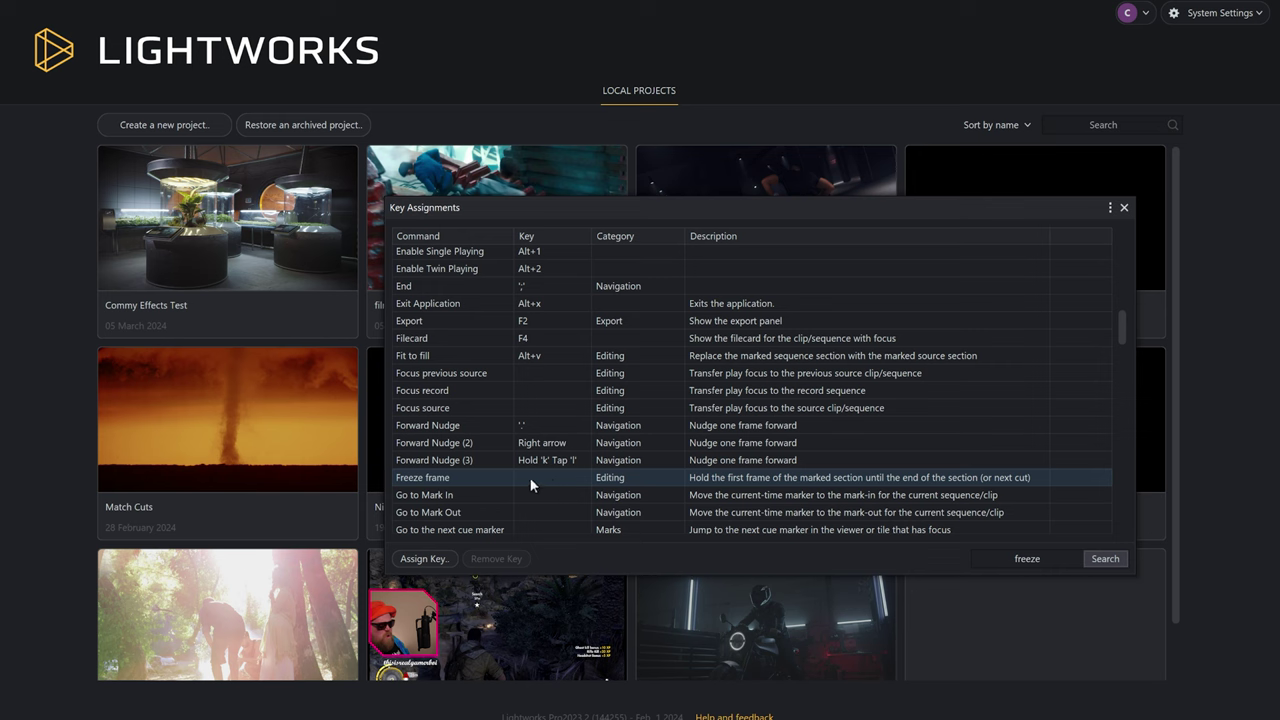
Assign the # key to the Freeze frame command and close the key assignments.
double_click(532, 477)
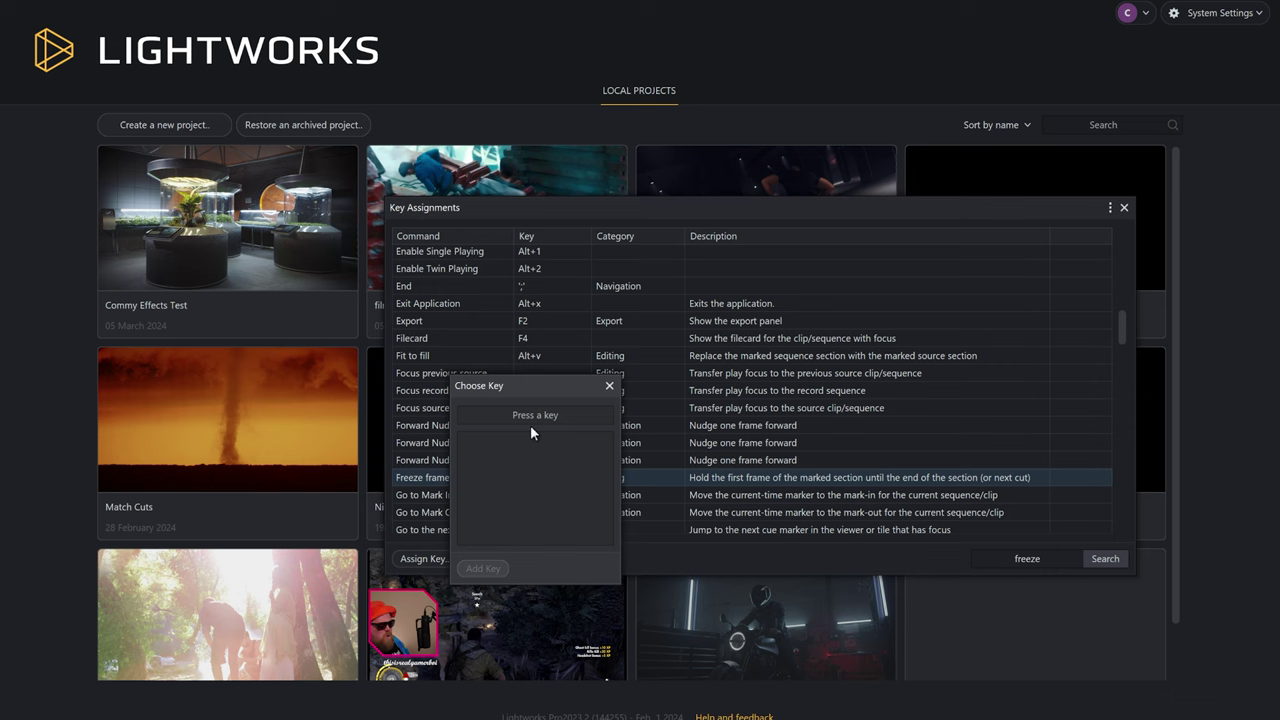
key(numbersign)
key(w)
click(483, 569)
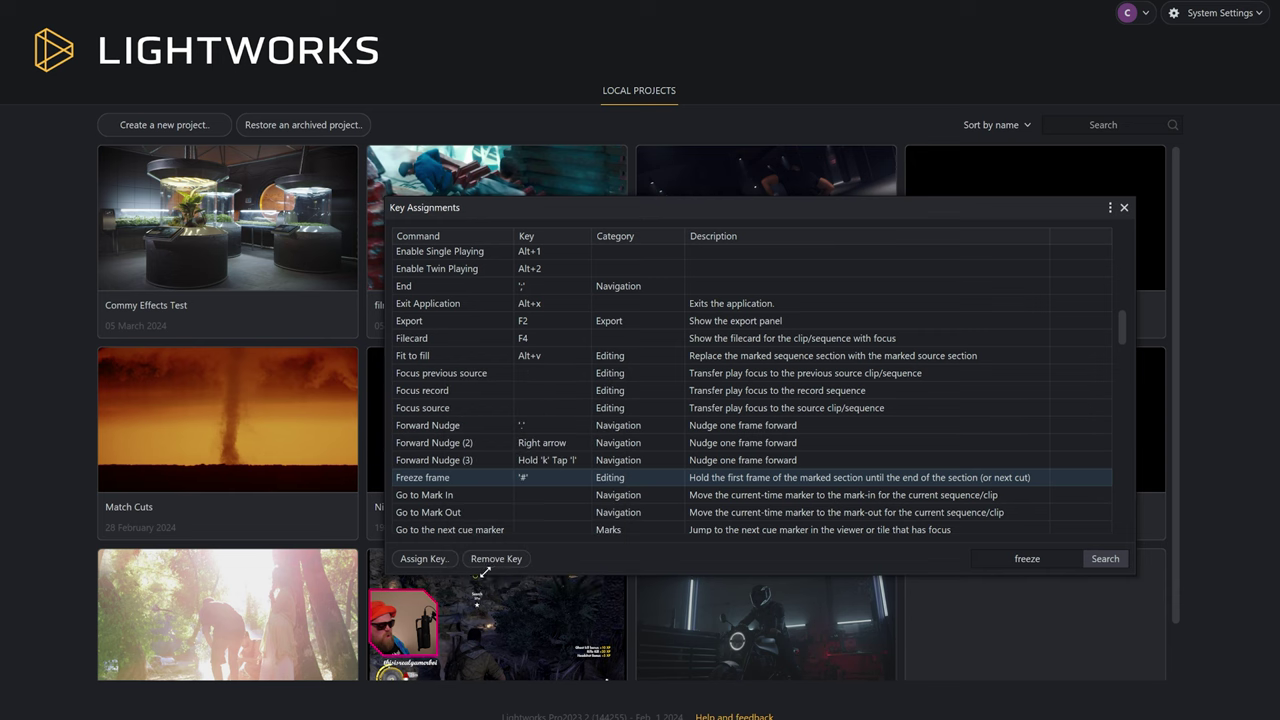
click(1124, 207)
Reopen the Scorsese project, play the second Video 1 segment up to 00:00:09.12, and apply Freeze frame there.
click(872, 527)
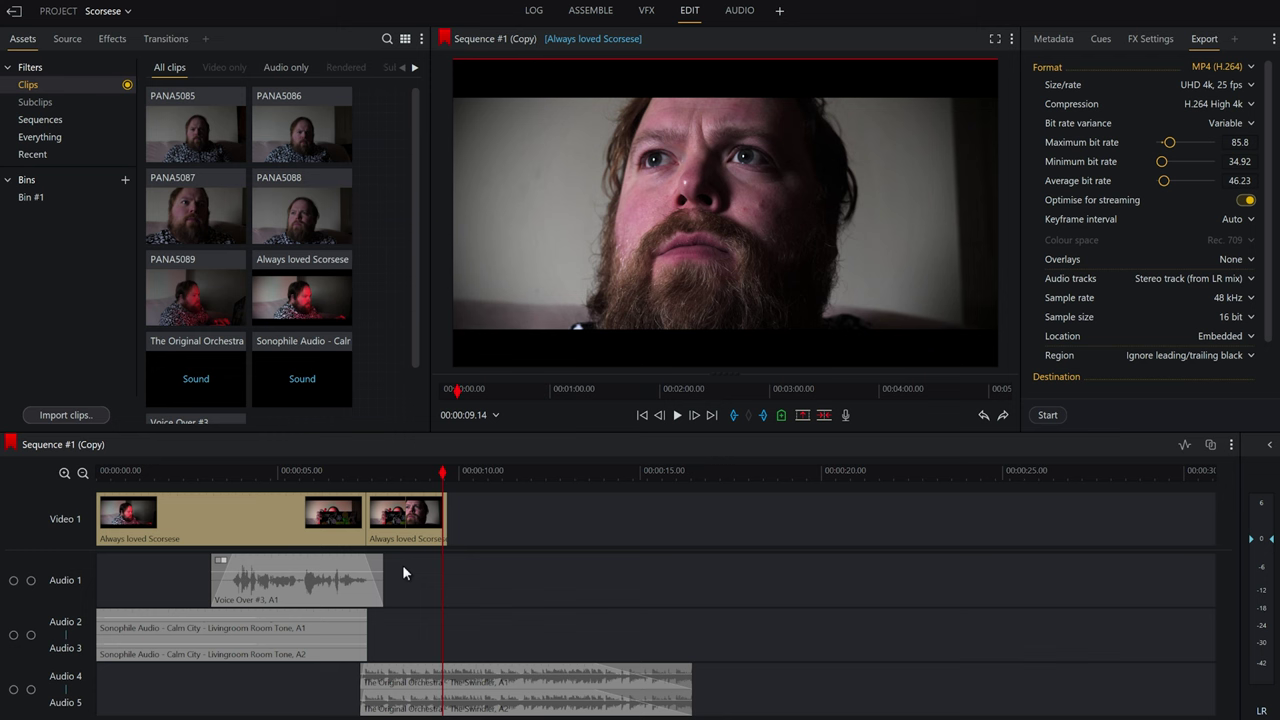
drag(431, 478, 323, 472)
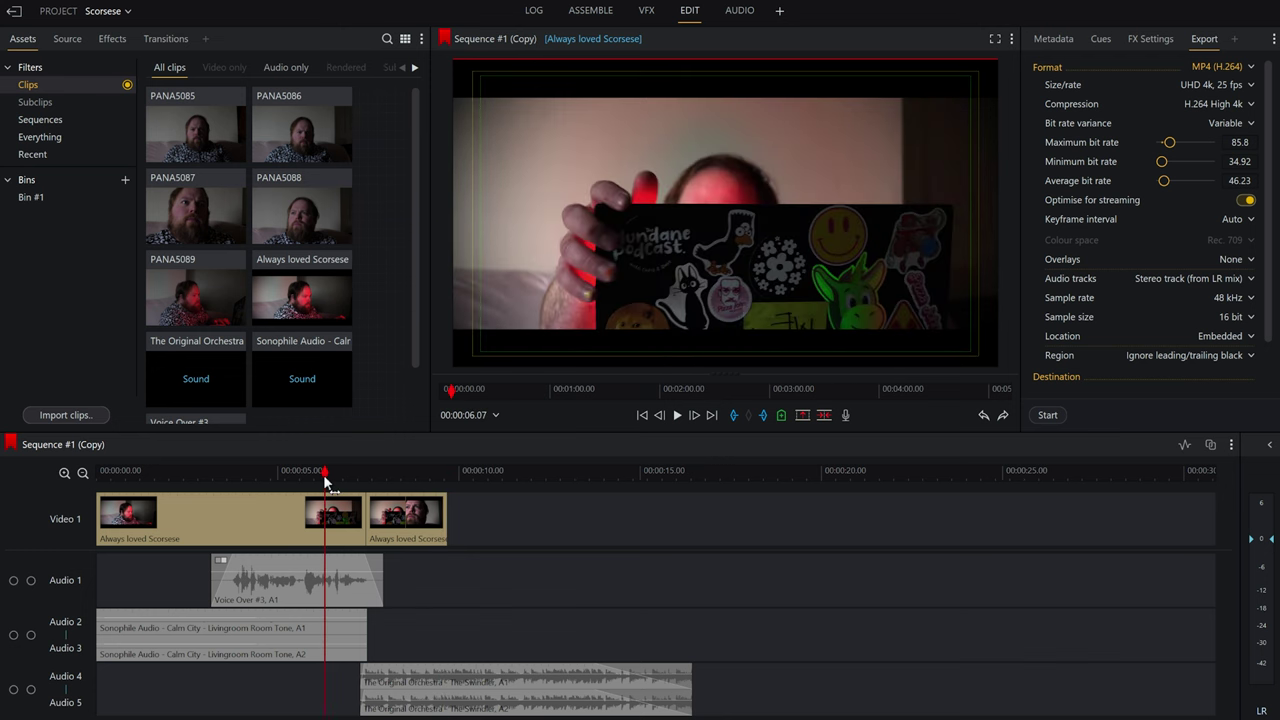
key(space)
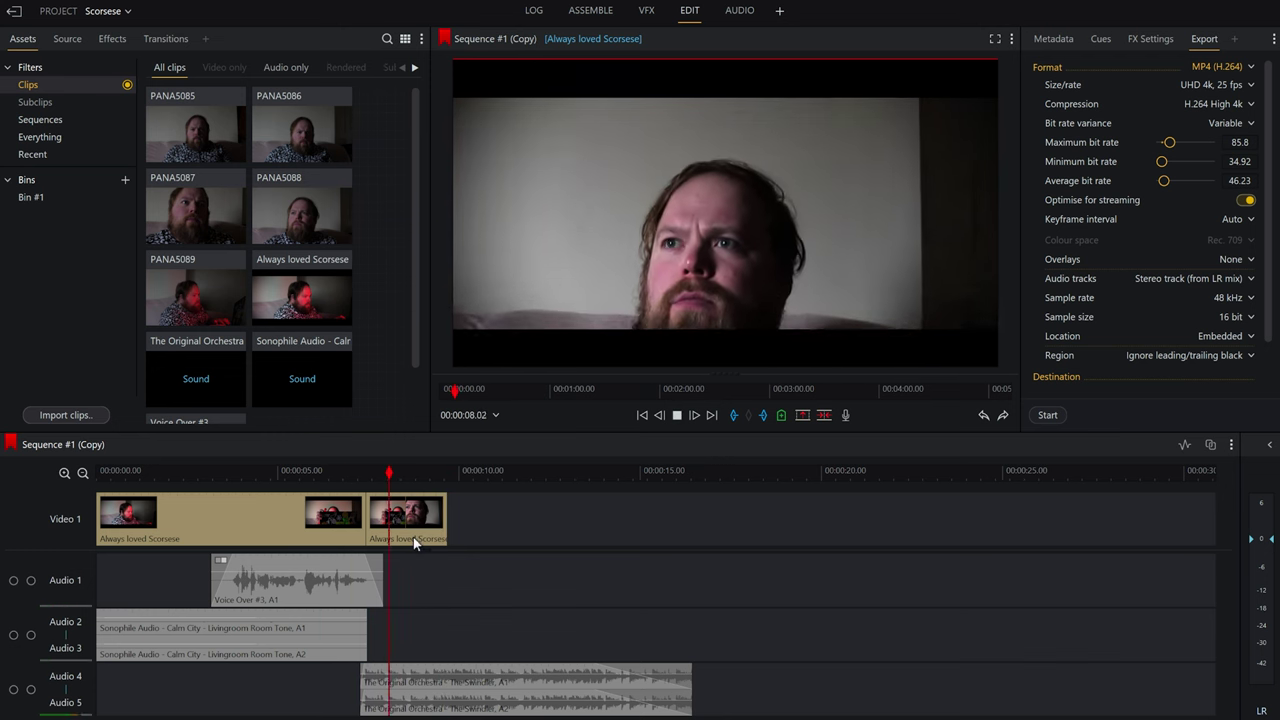
key(space)
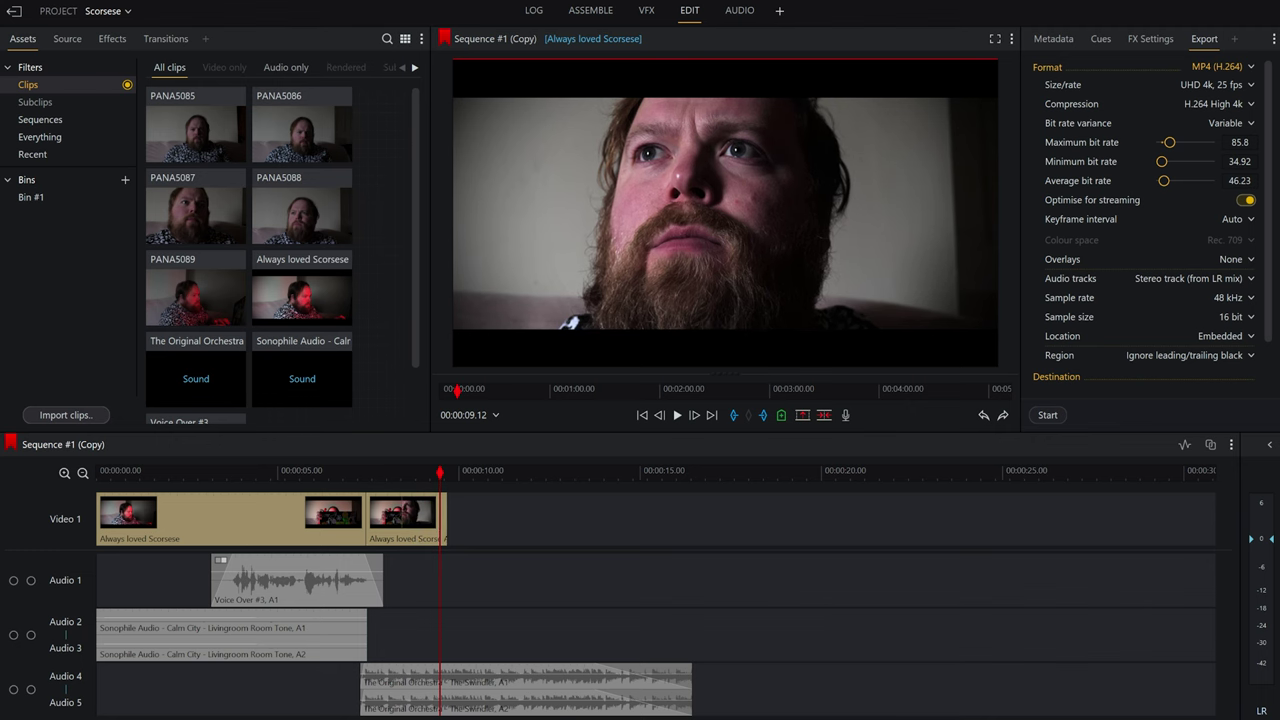
key(Up)
key(Down)
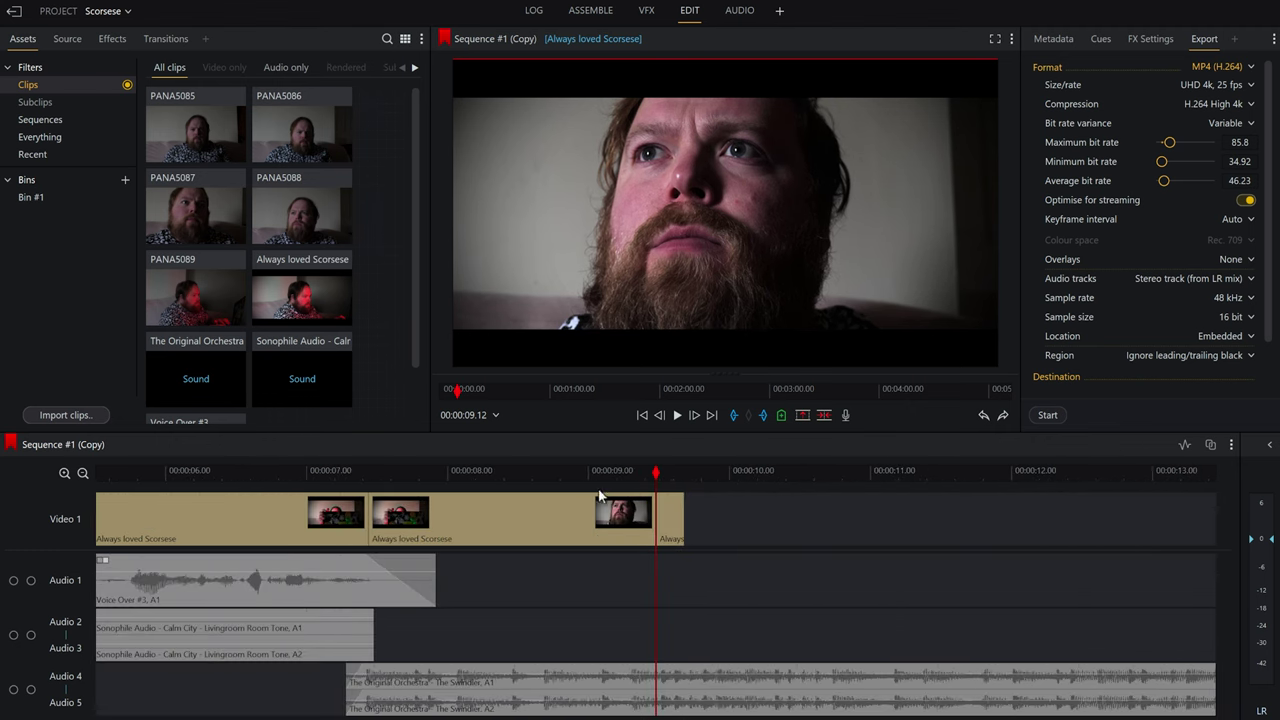
Extend the end of the frozen Video 1 segment to about 00:00:13, and play from the sped-up segment into the freeze.
key(Left)
key(Left)
key(Left)
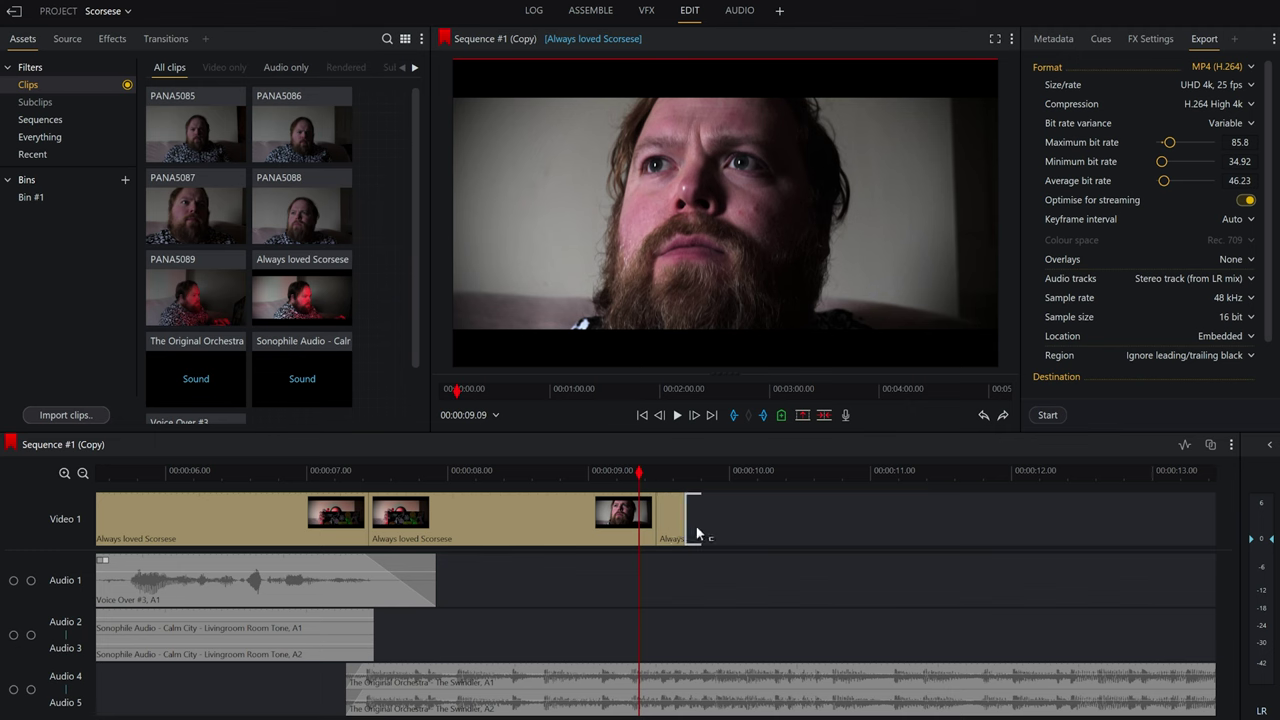
drag(696, 526, 1194, 515)
click(698, 358)
key(space)
click(380, 472)
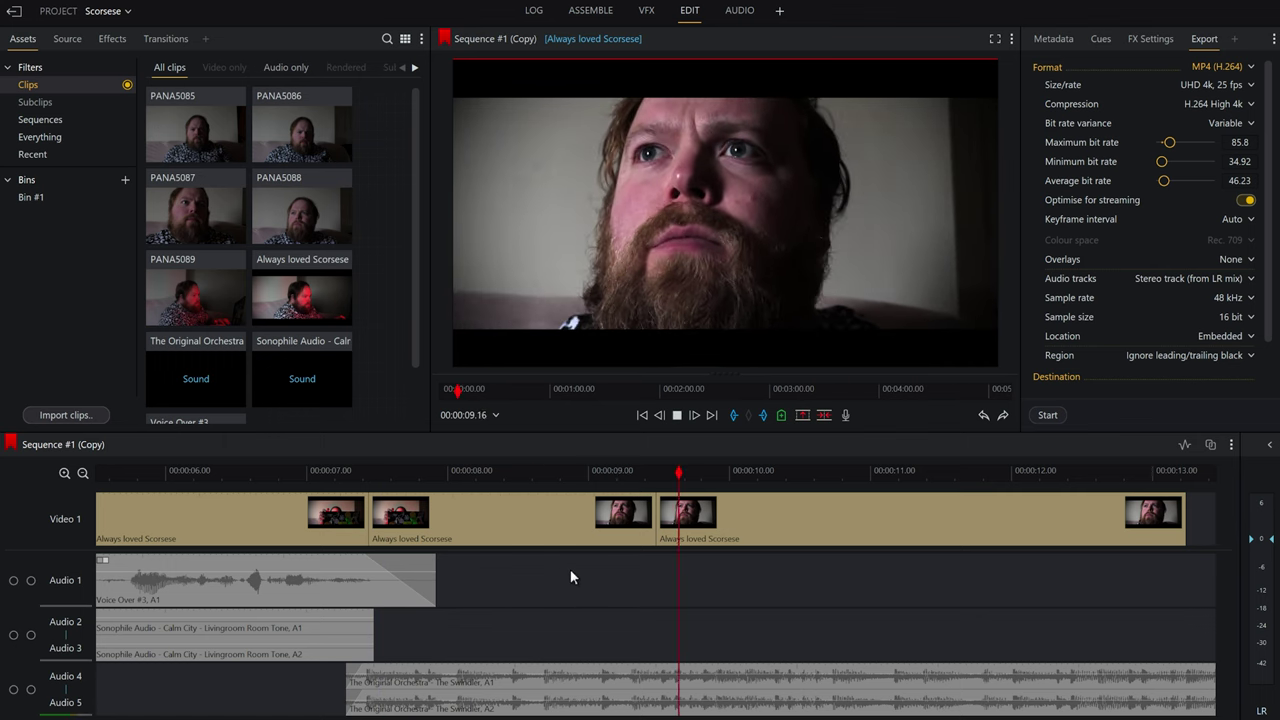
key(space)
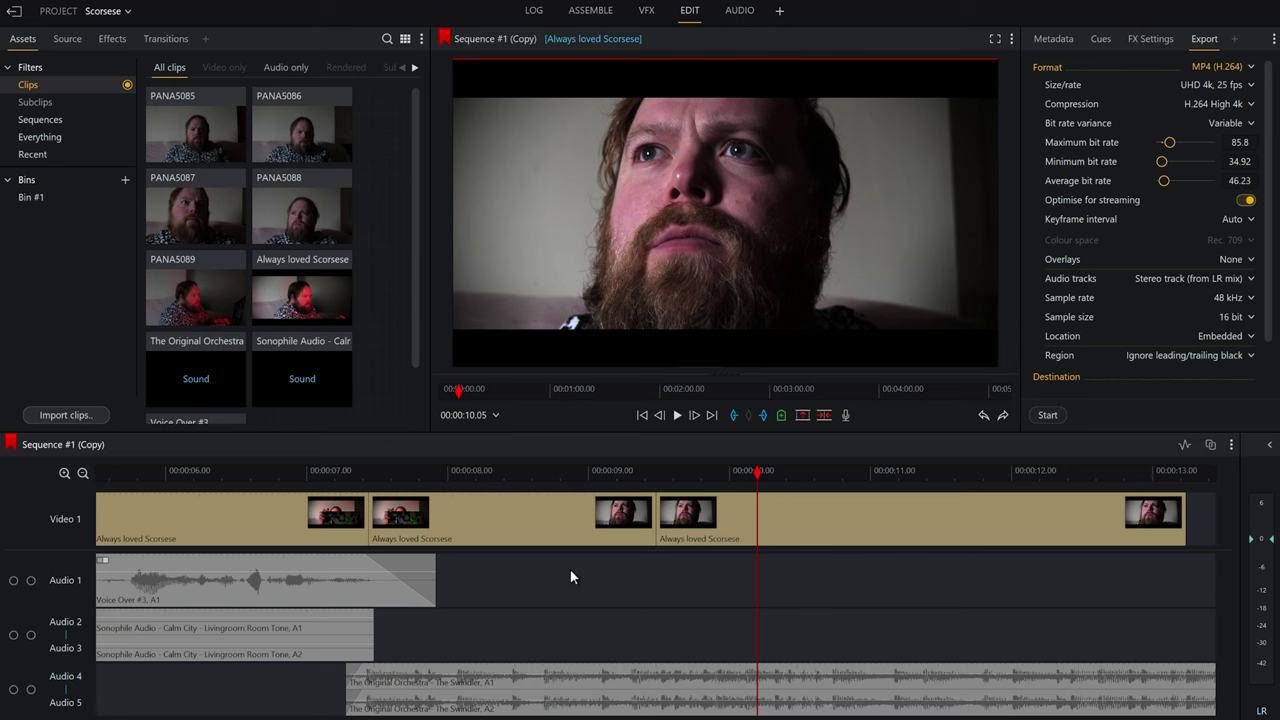